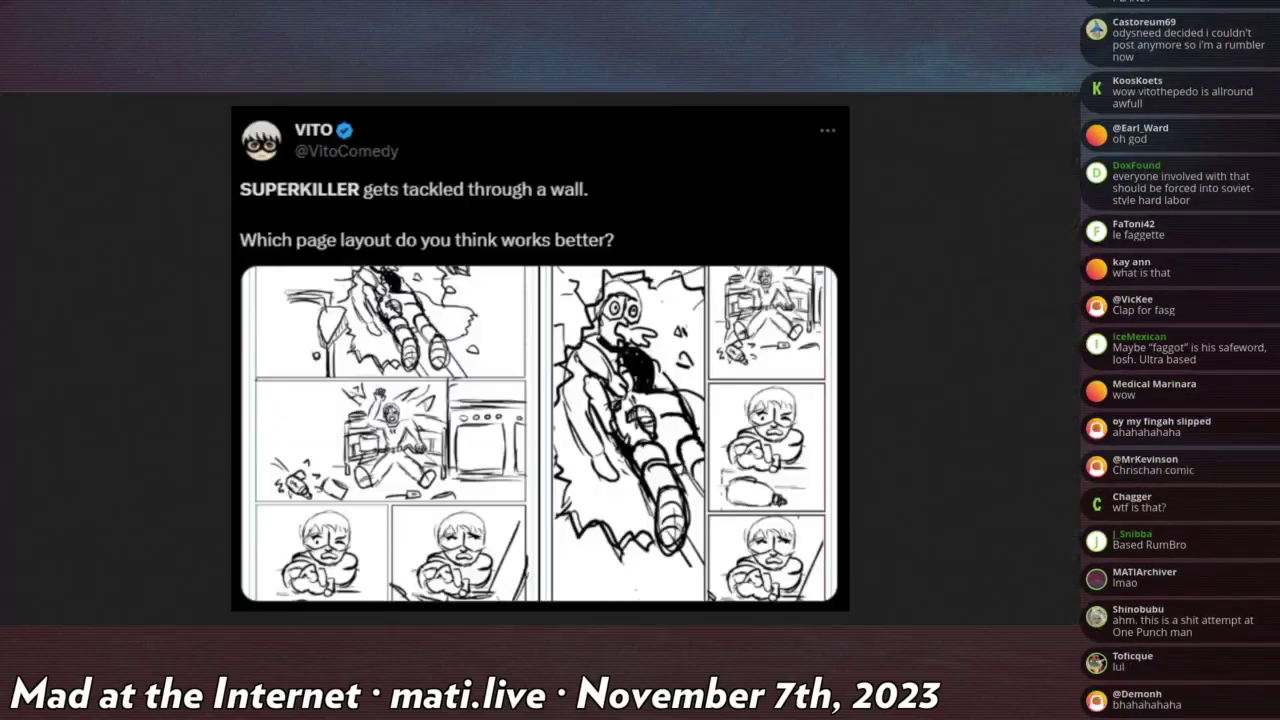
Close the enlarged tweet and browse post #426's attachments, starting and ending with the credits image
key("Escape")
scroll(540, 360, "down", 10)
scroll(540, 360, "down", 3)
scroll(540, 360, "down", 5)
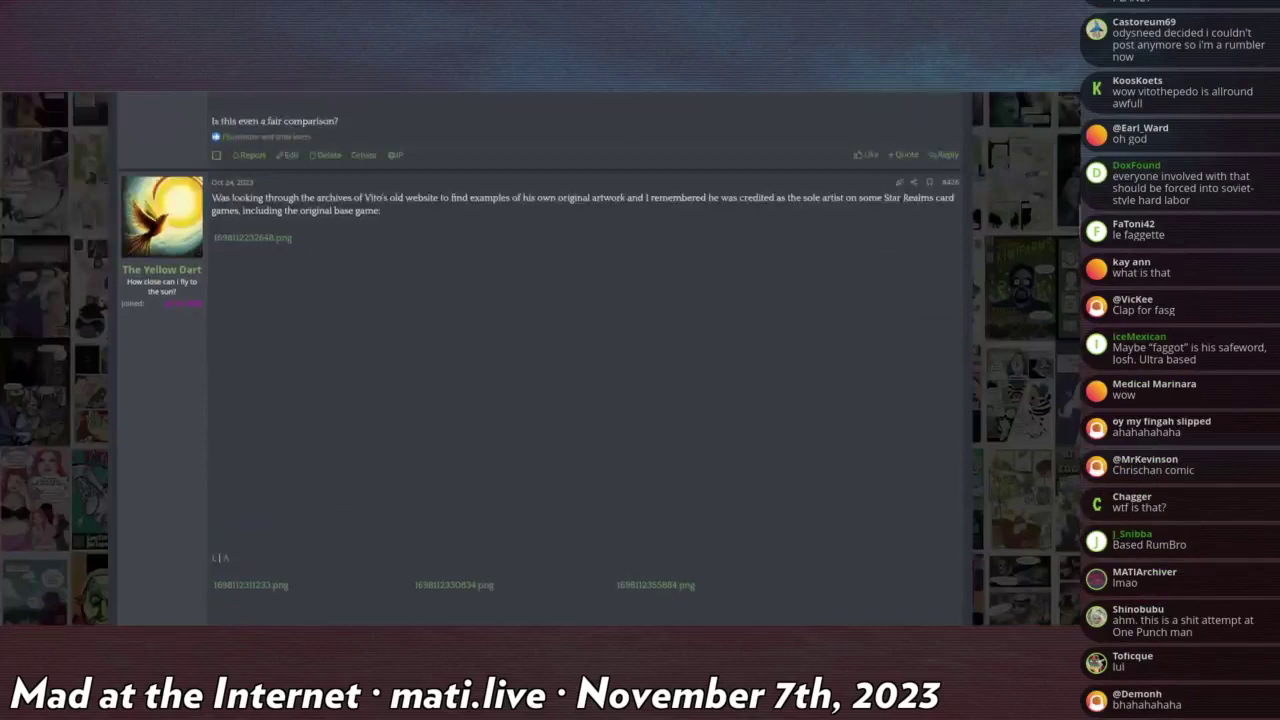
scroll(540, 360, "down", 2)
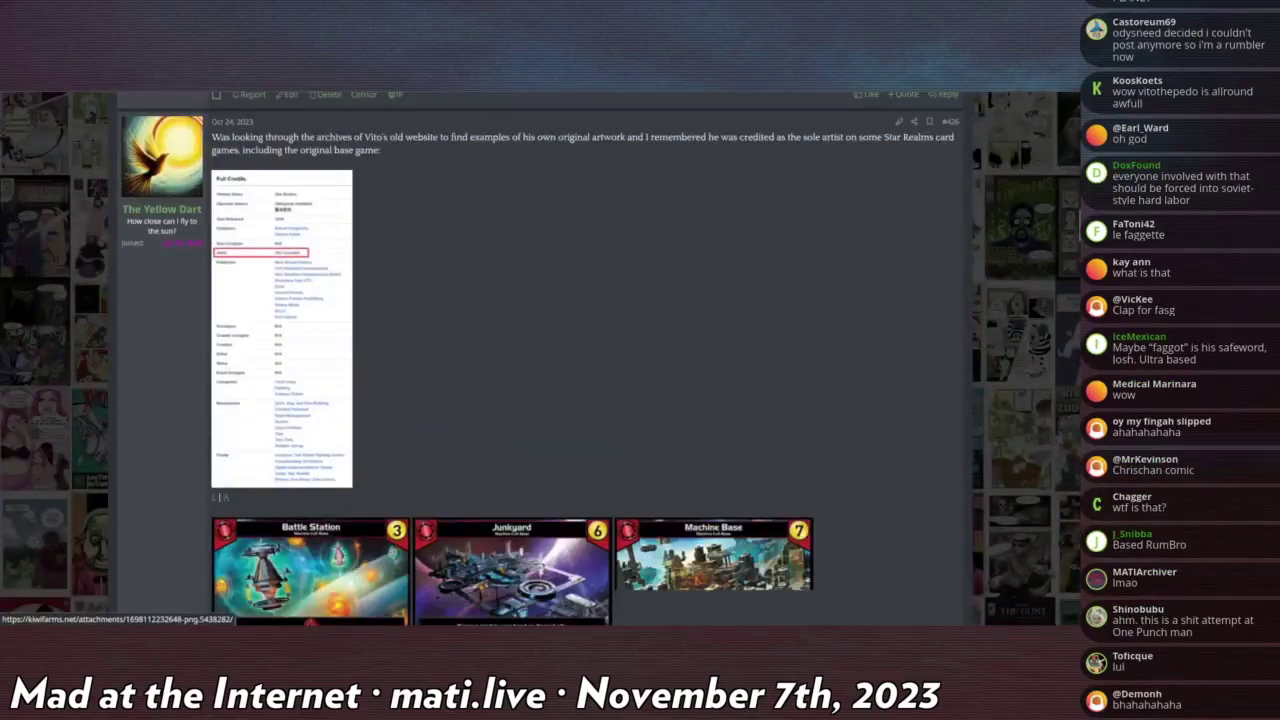
left_click(281, 328)
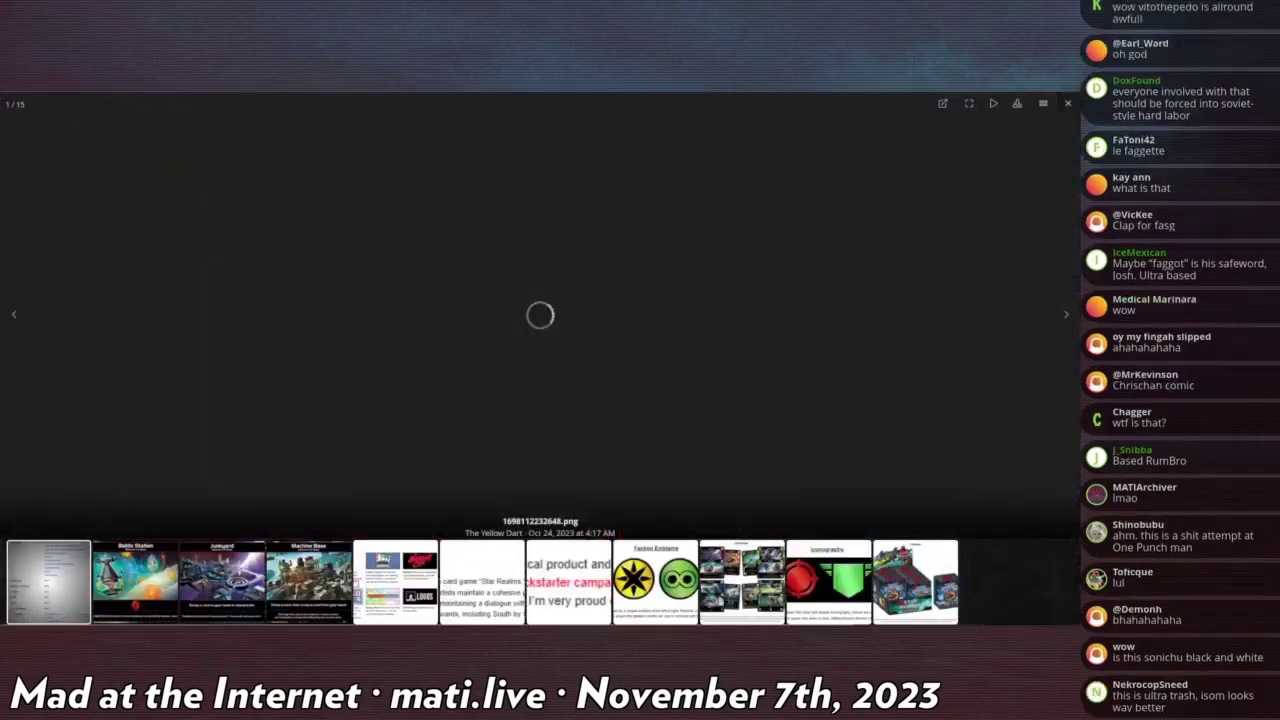
left_click(568, 582)
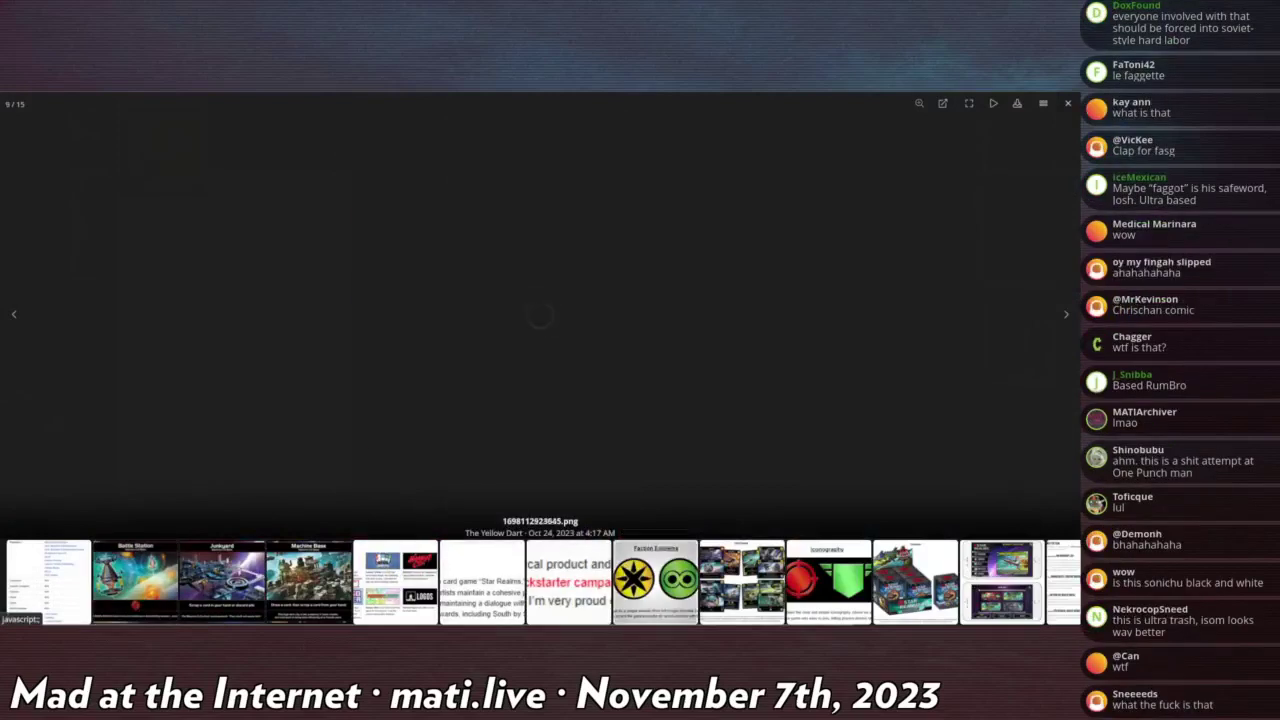
left_click(915, 582)
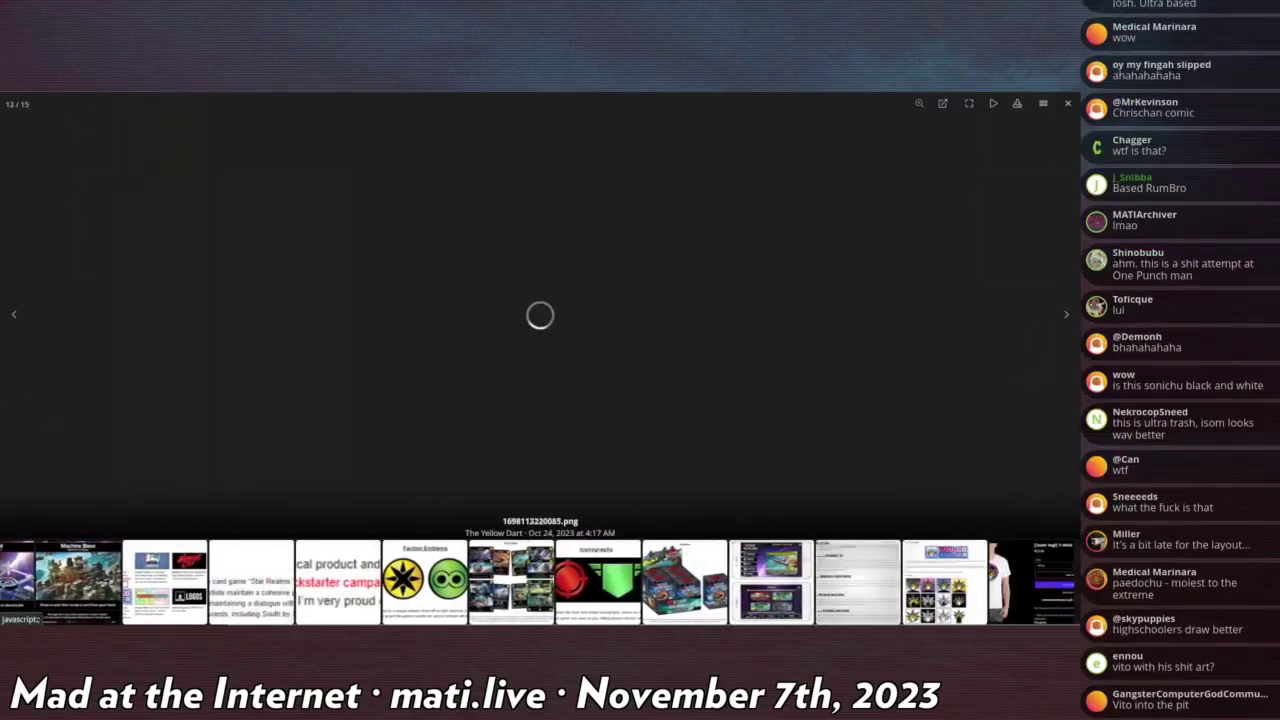
key("Escape")
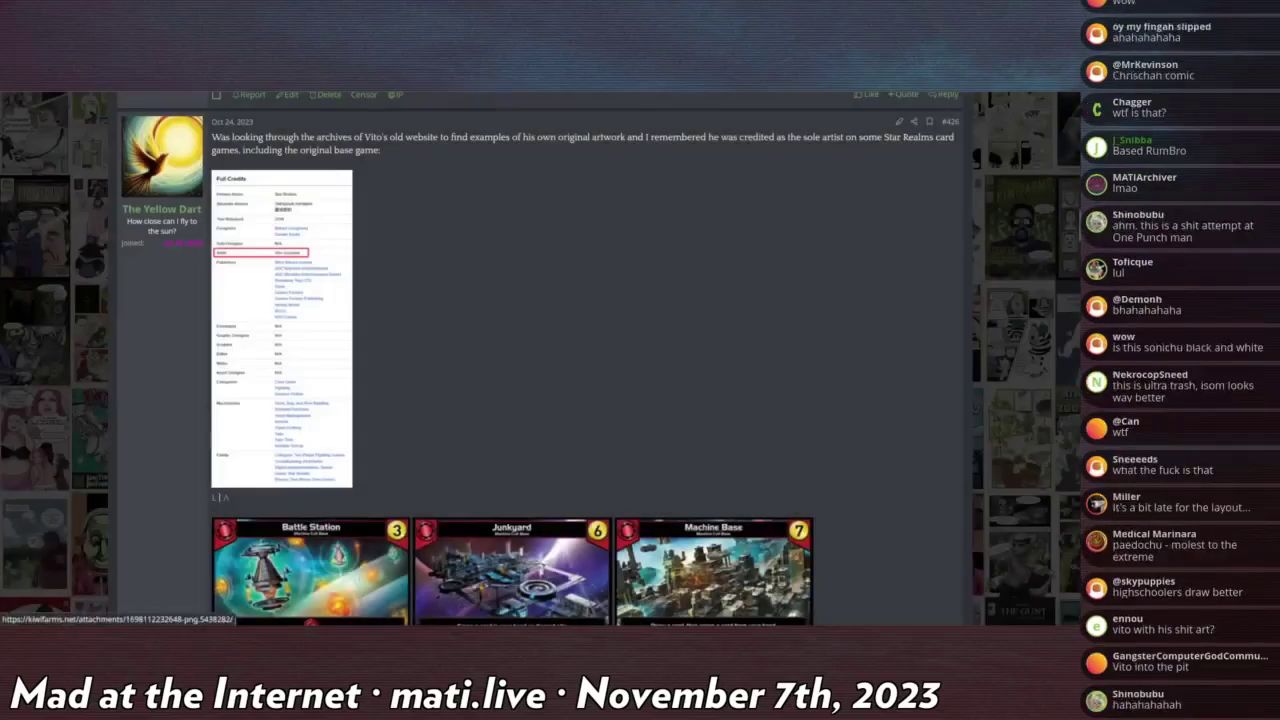
left_click(281, 328)
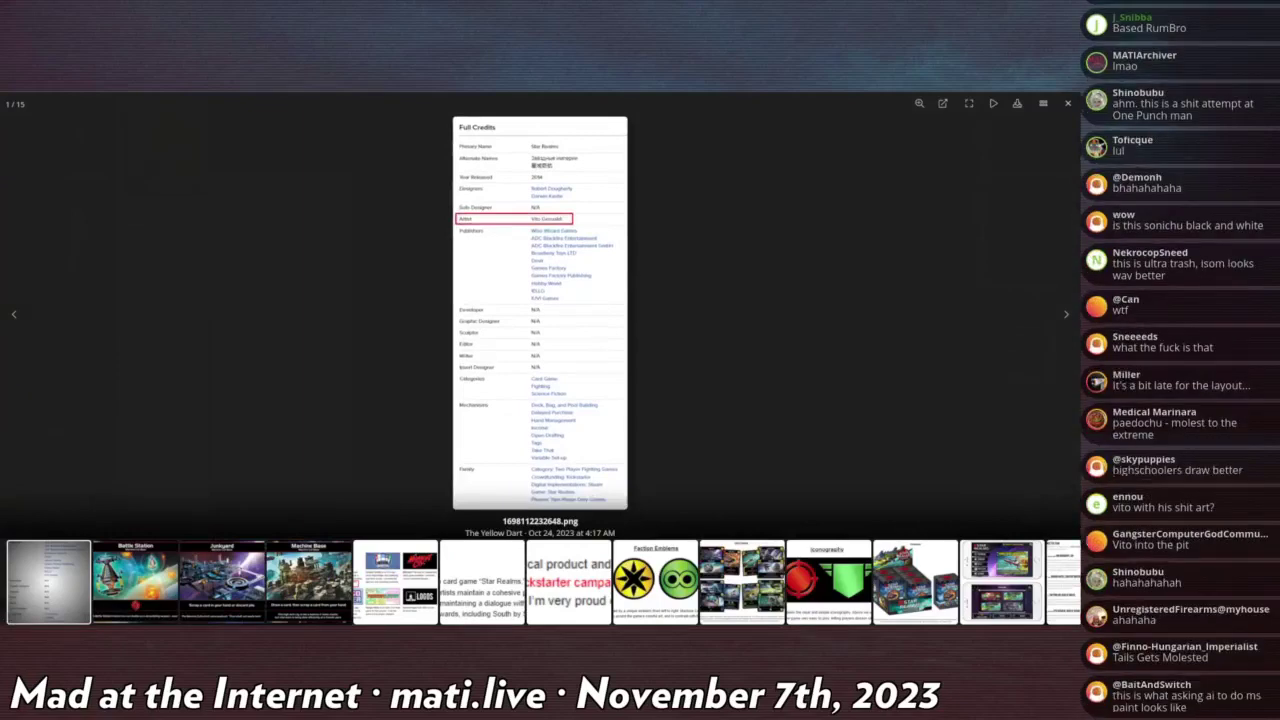
key("Escape")
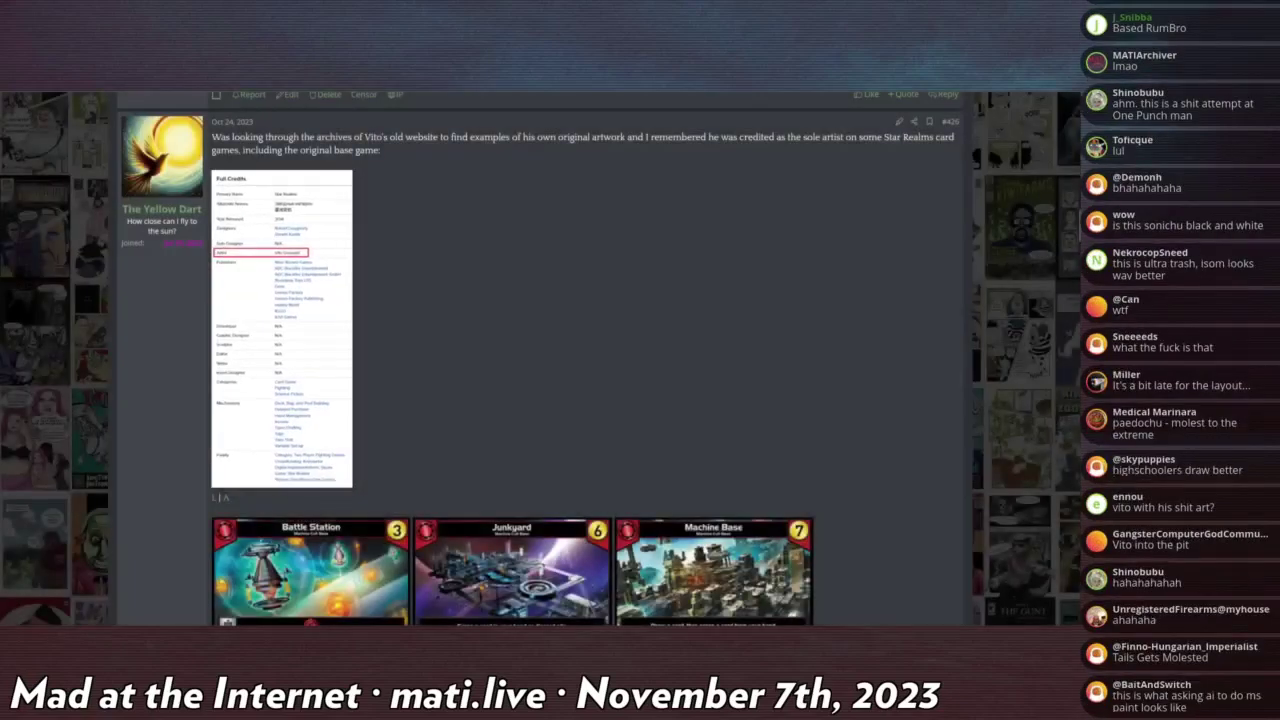
scroll(540, 400, "down", 3)
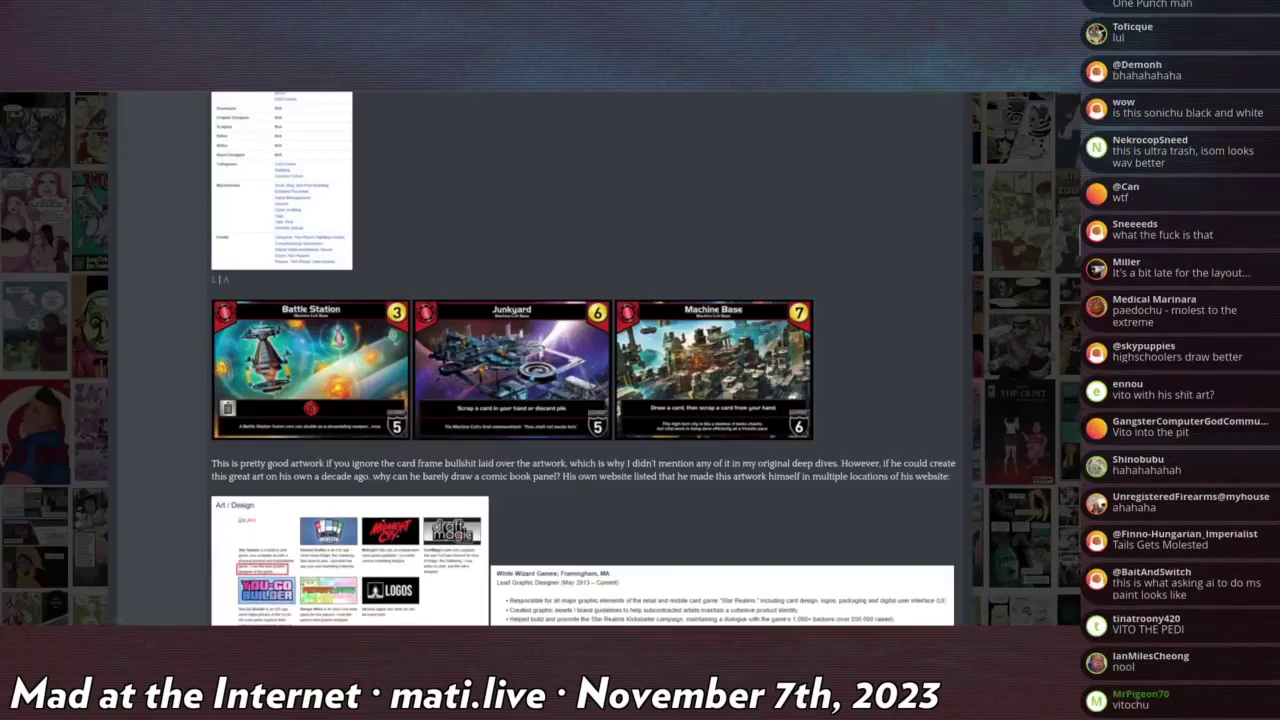
left_click(310, 350)
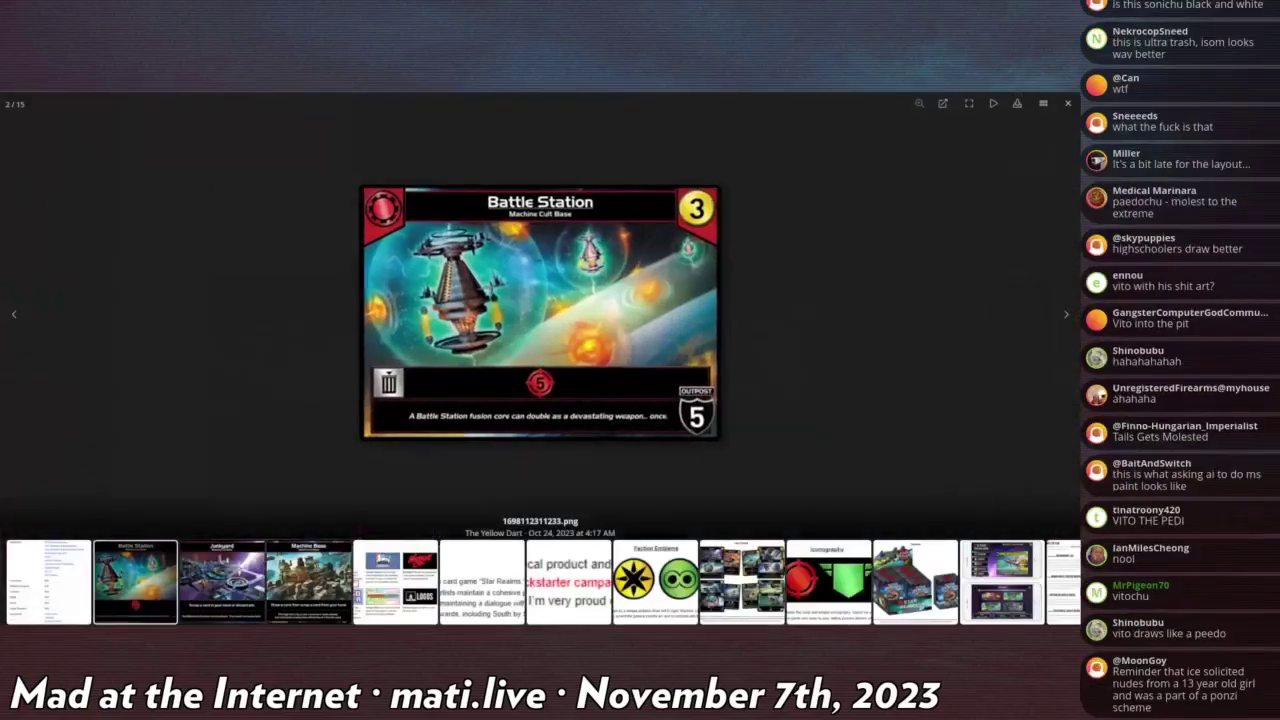
key("Right")
key("Right")
key("Left")
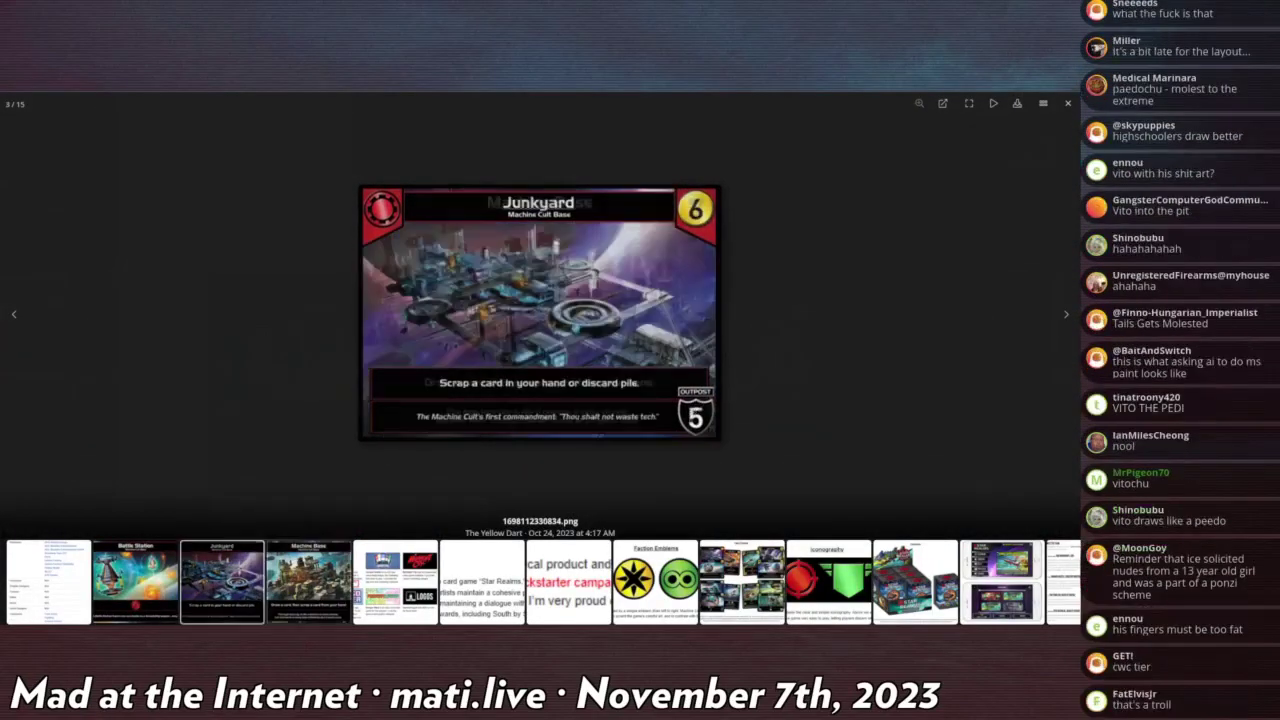
key("Right")
key("Left")
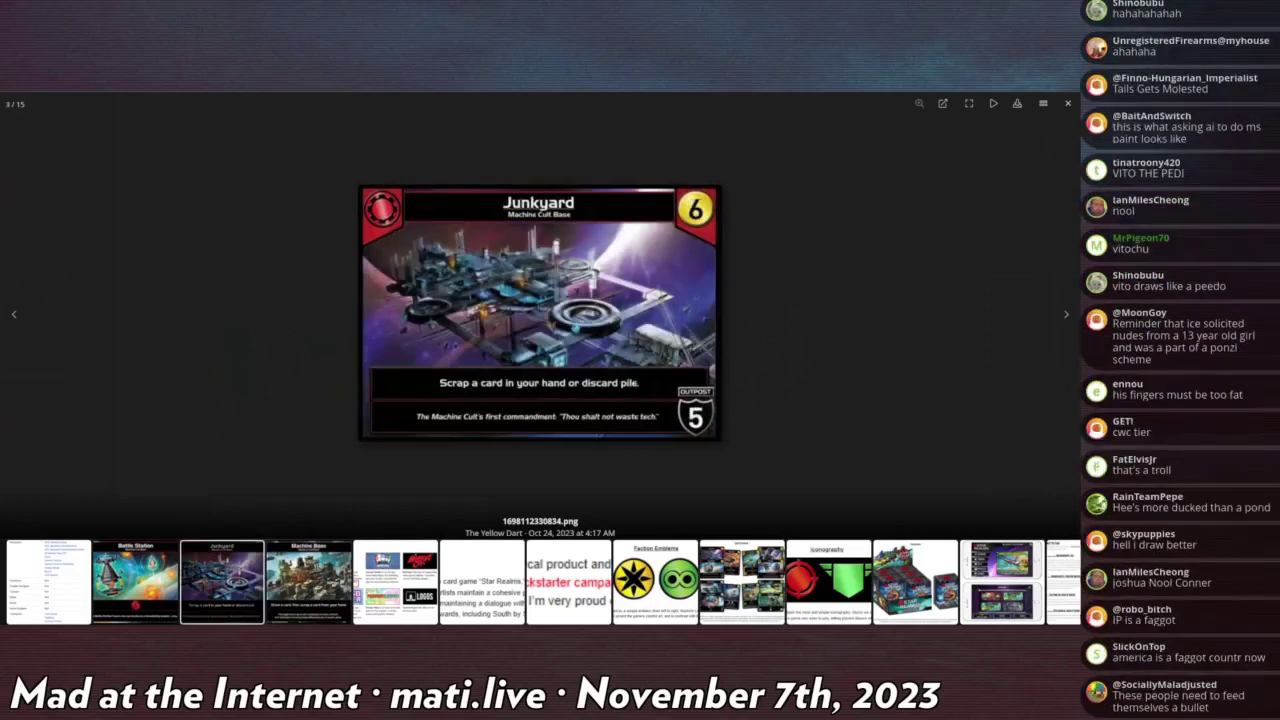
key("Left")
key("Right")
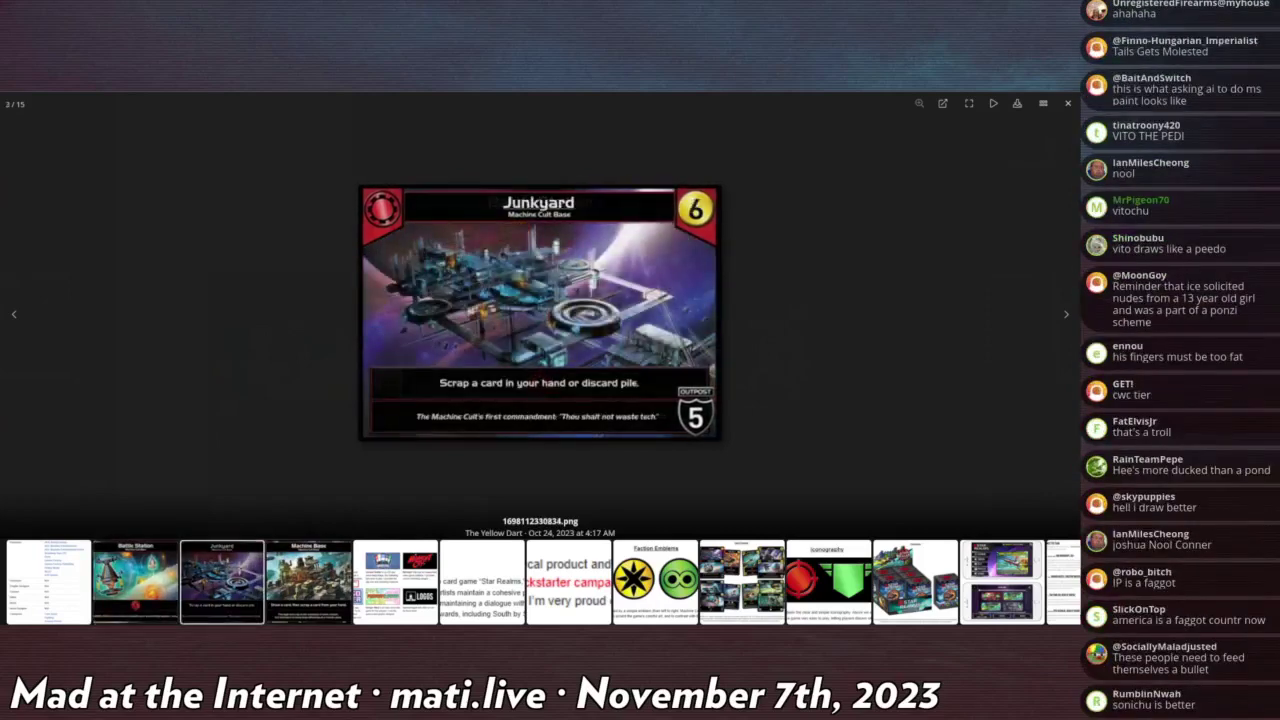
key("Right")
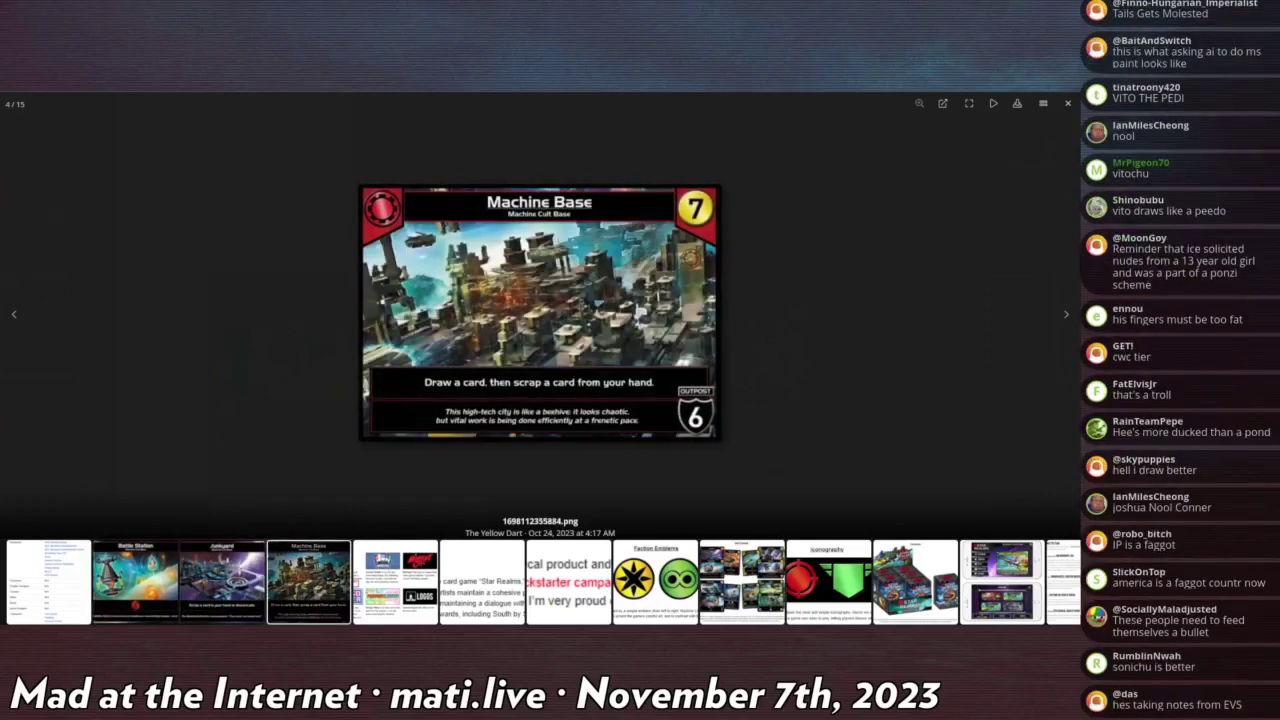
key("Left")
key("Right")
key("Left")
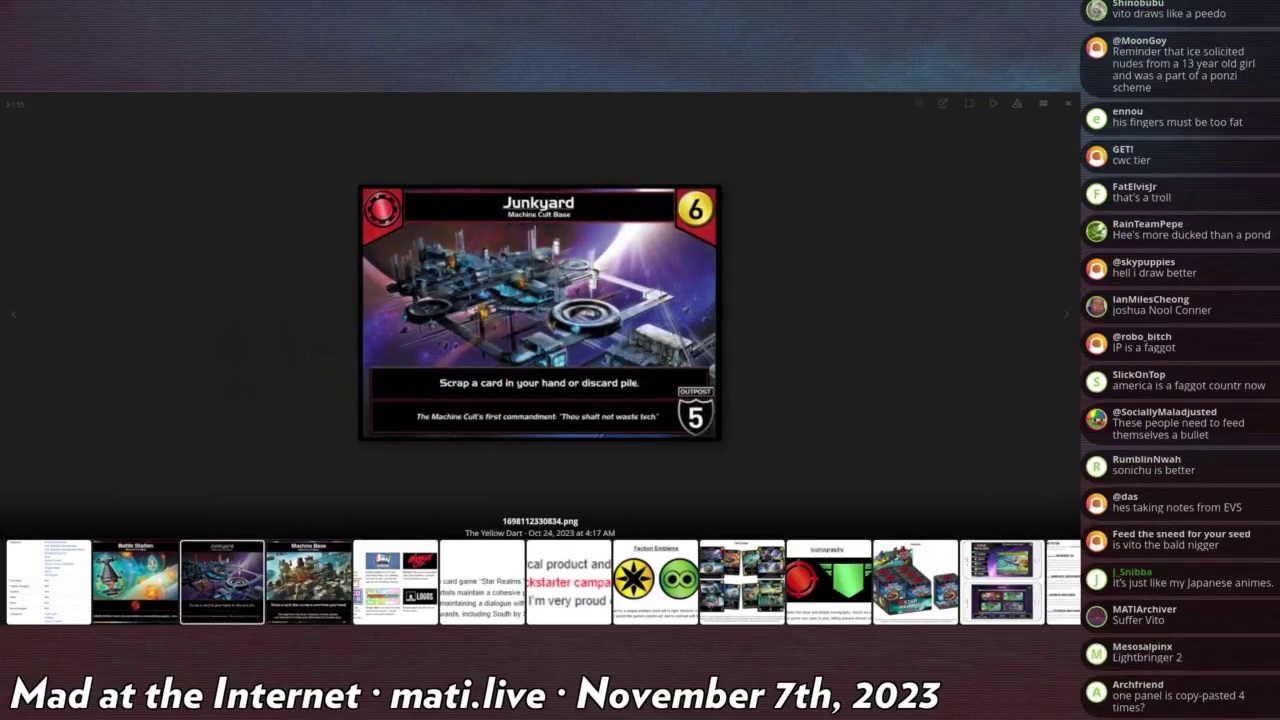
key("Left")
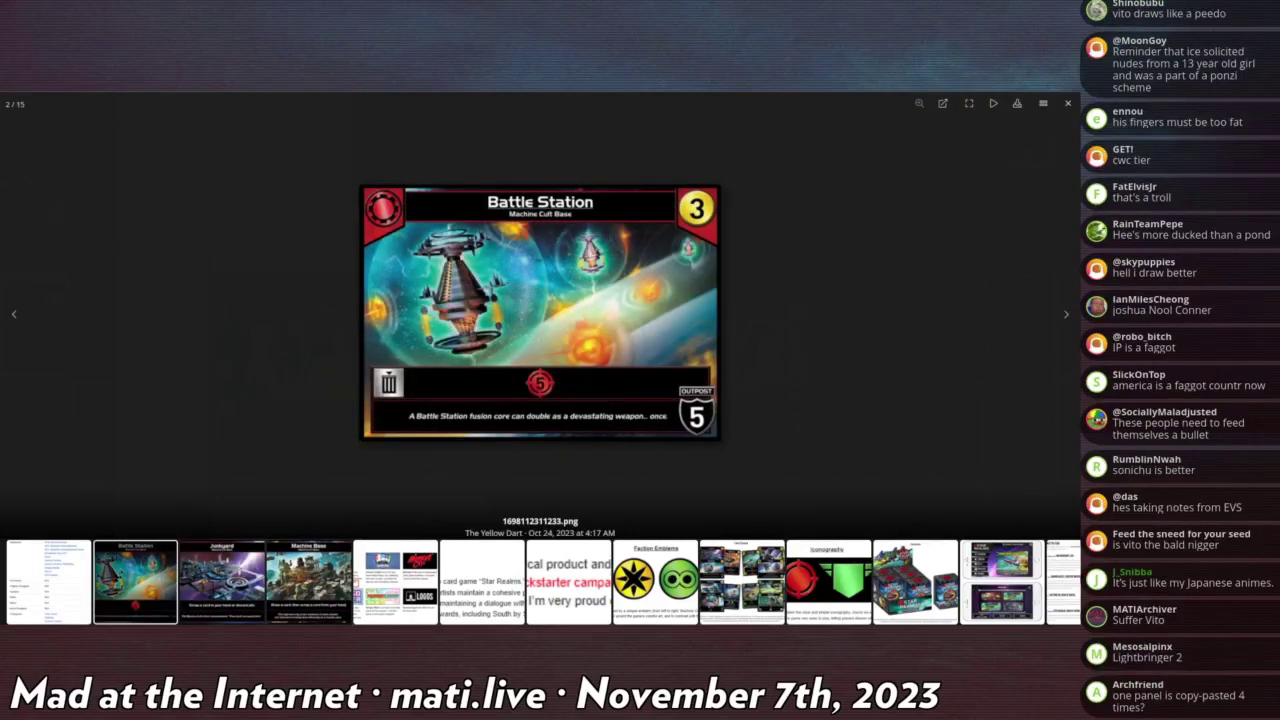
key("Right")
key("Right")
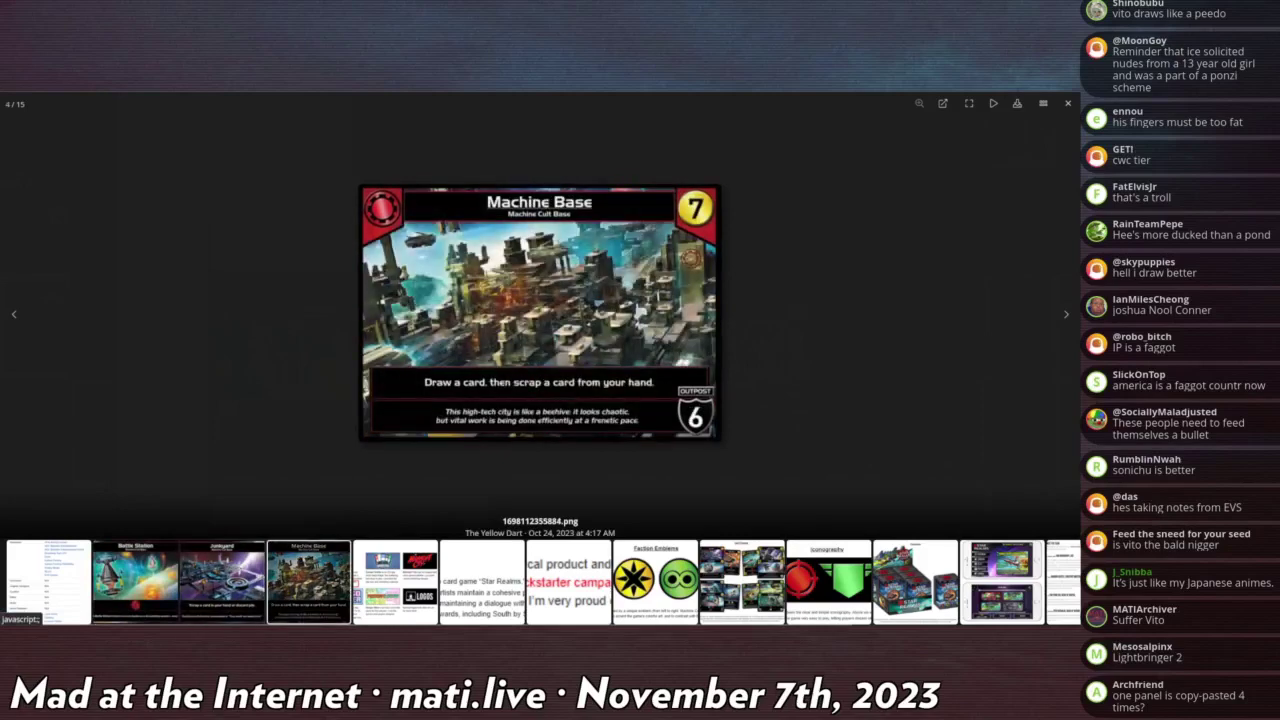
key("Escape")
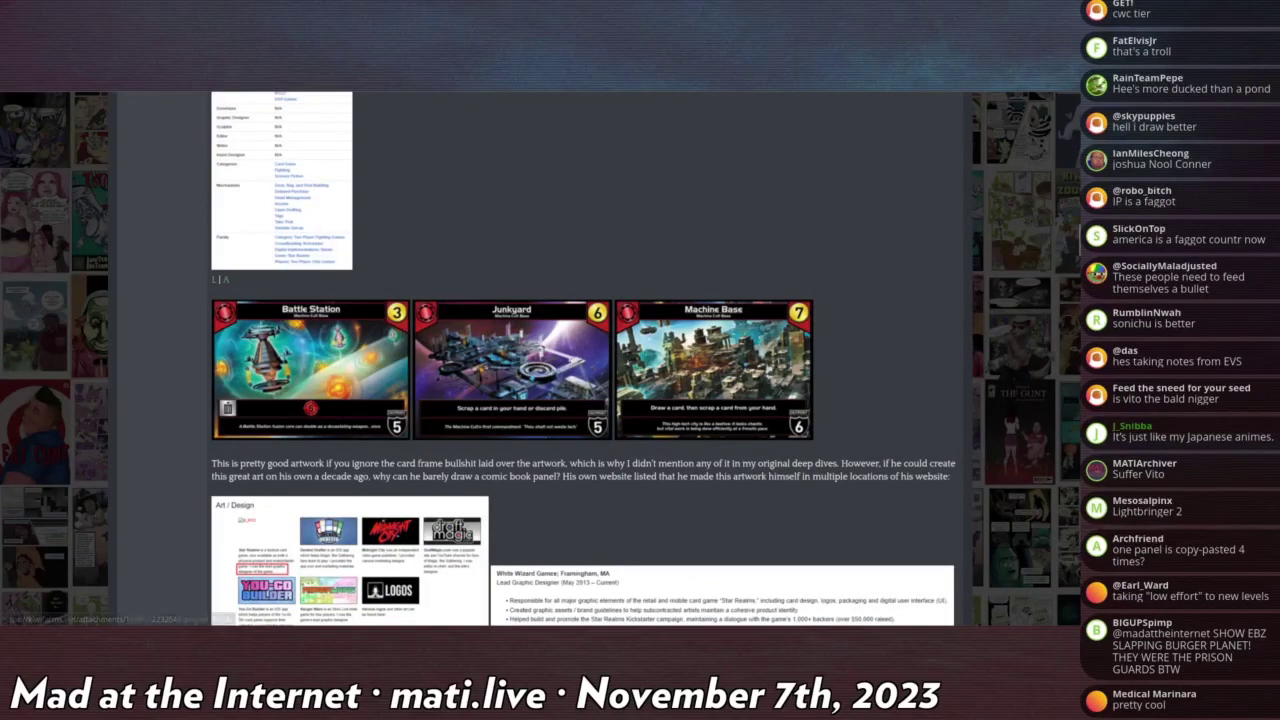
View the credits and Faction Emblems images enlarged, closing each
left_click(281, 180)
key("Escape")
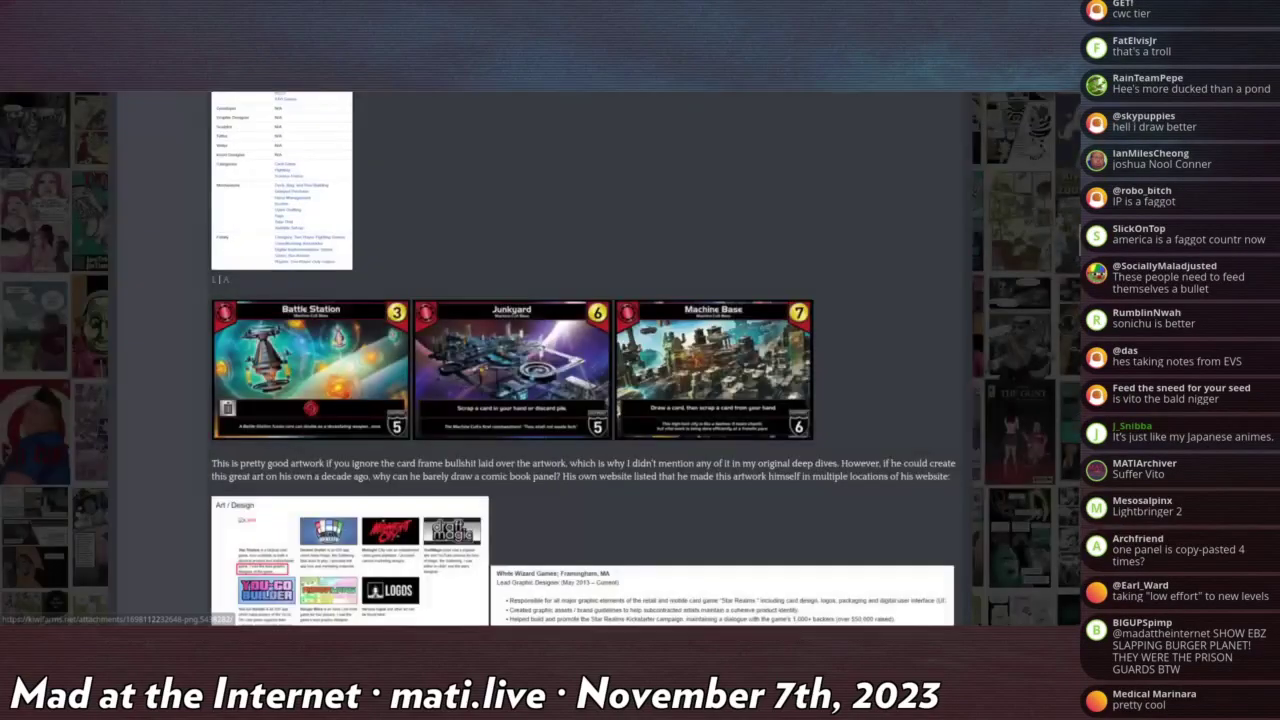
scroll(540, 360, "down", 1)
scroll(540, 360, "down", 3)
scroll(540, 360, "down", 2)
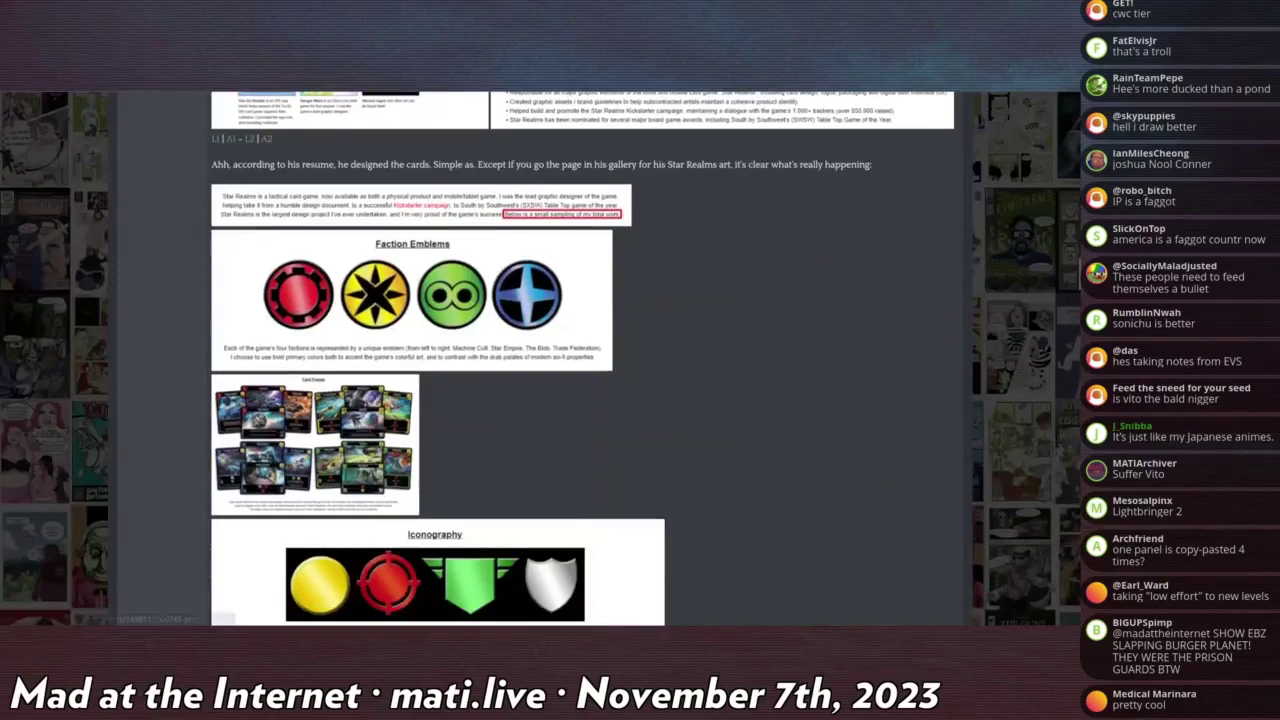
left_click(420, 300)
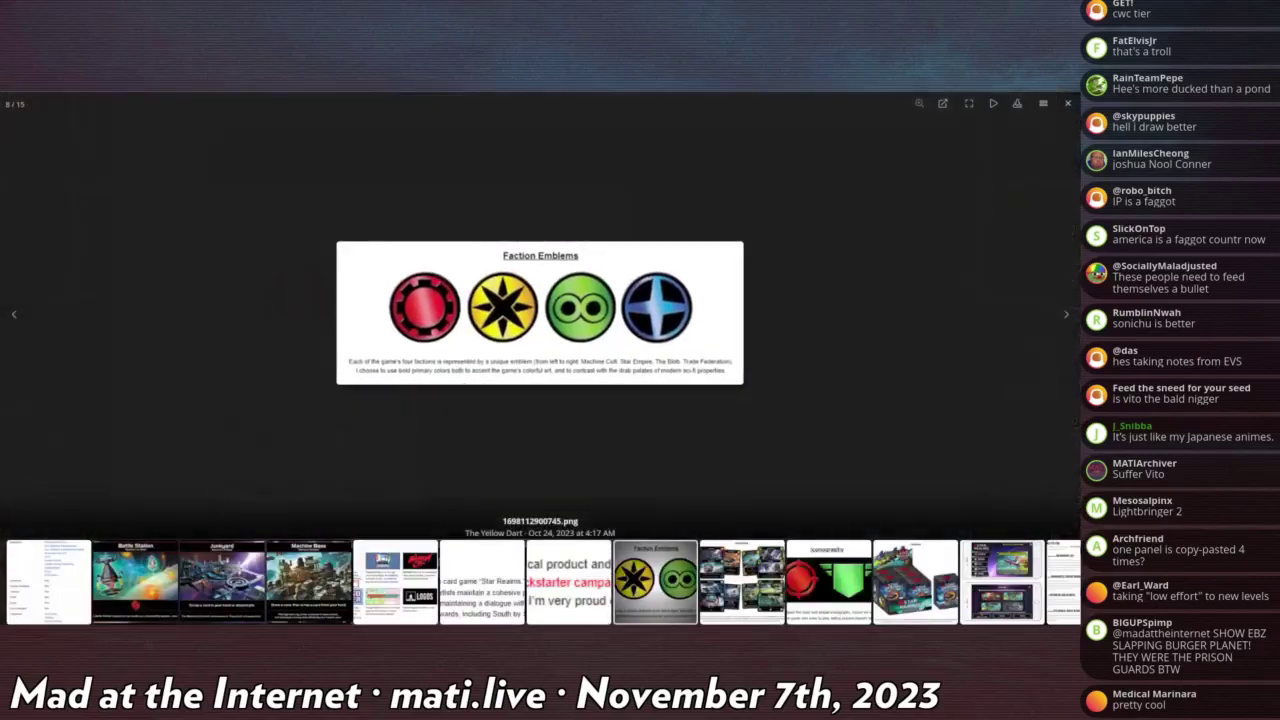
key("Escape")
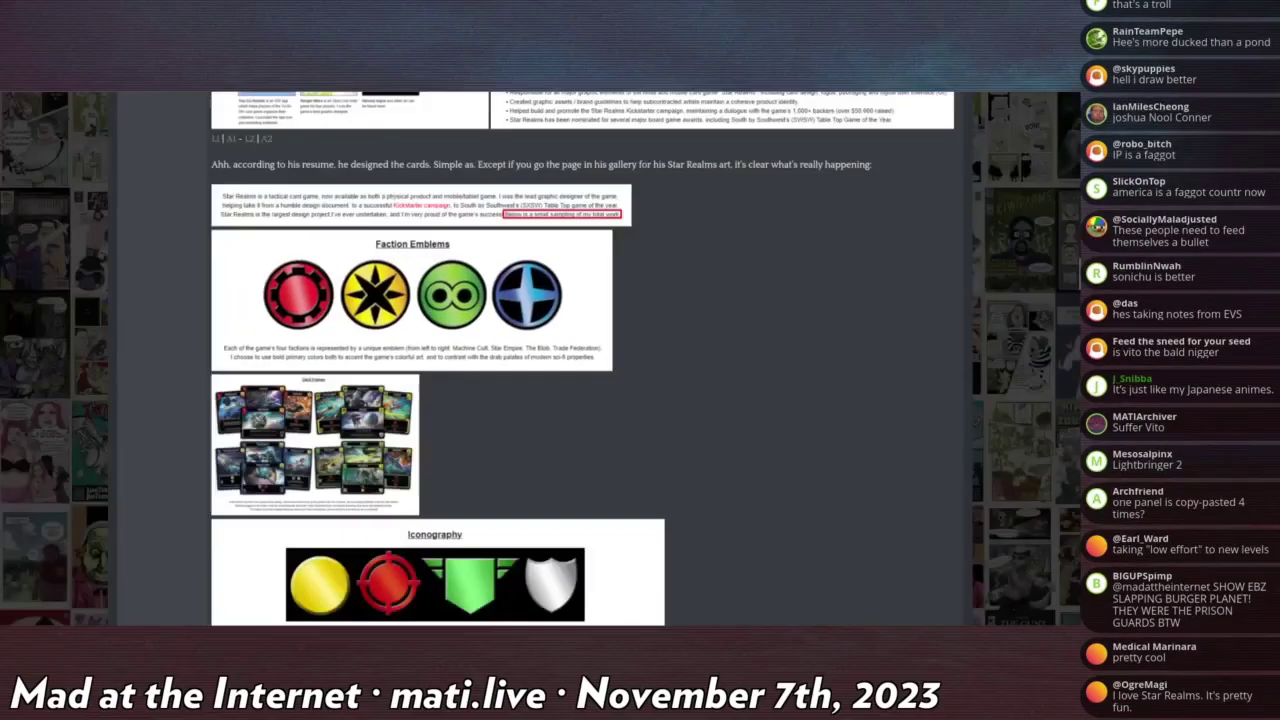
scroll(540, 360, "up", 5)
scroll(540, 360, "up", 2)
Enlarge and close the full credits, Faction Emblems and Card Frames images
left_click(280, 250)
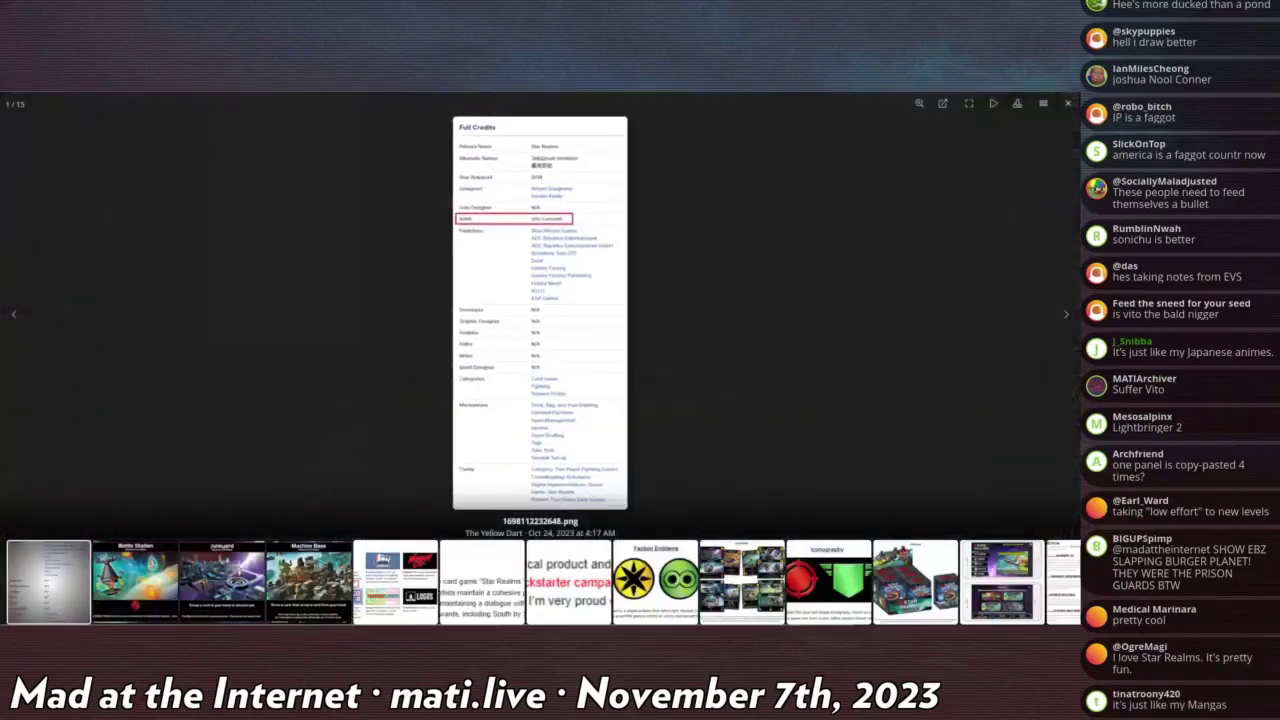
key("Escape")
scroll(540, 360, "down", 3)
scroll(415, 400, "down", 2)
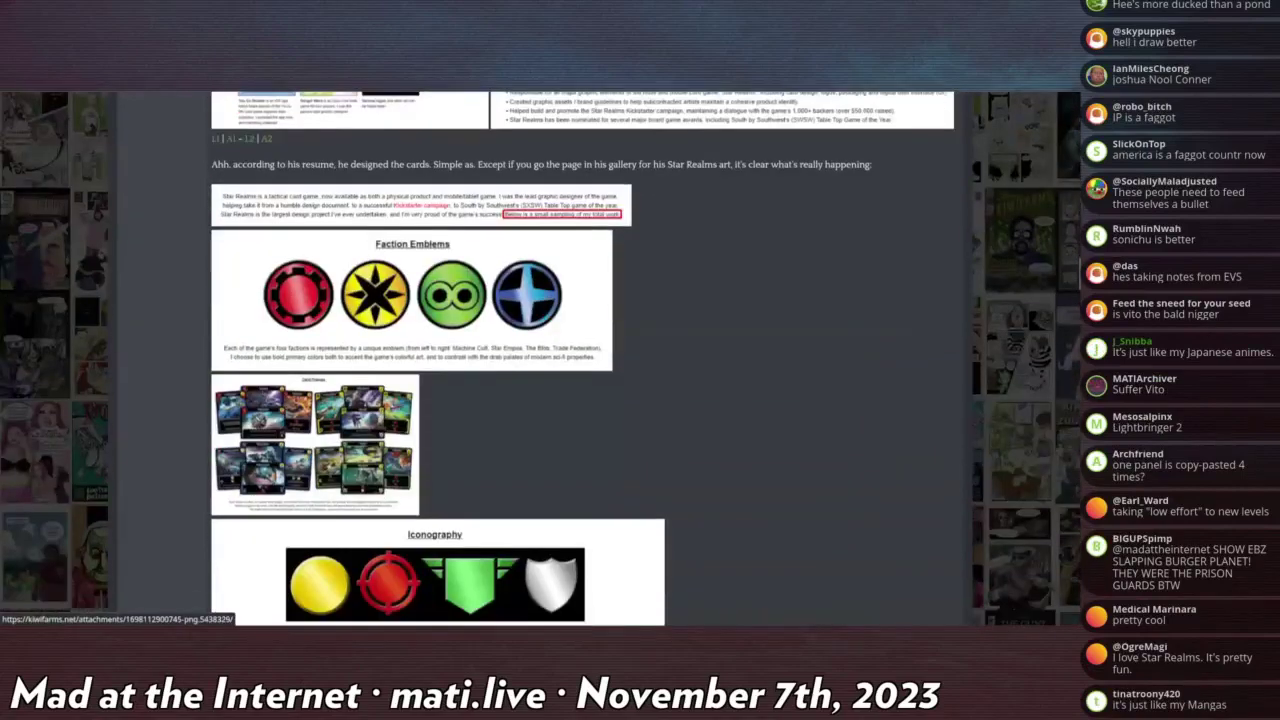
left_click(415, 300)
key("Escape")
scroll(437, 360, "down", 3)
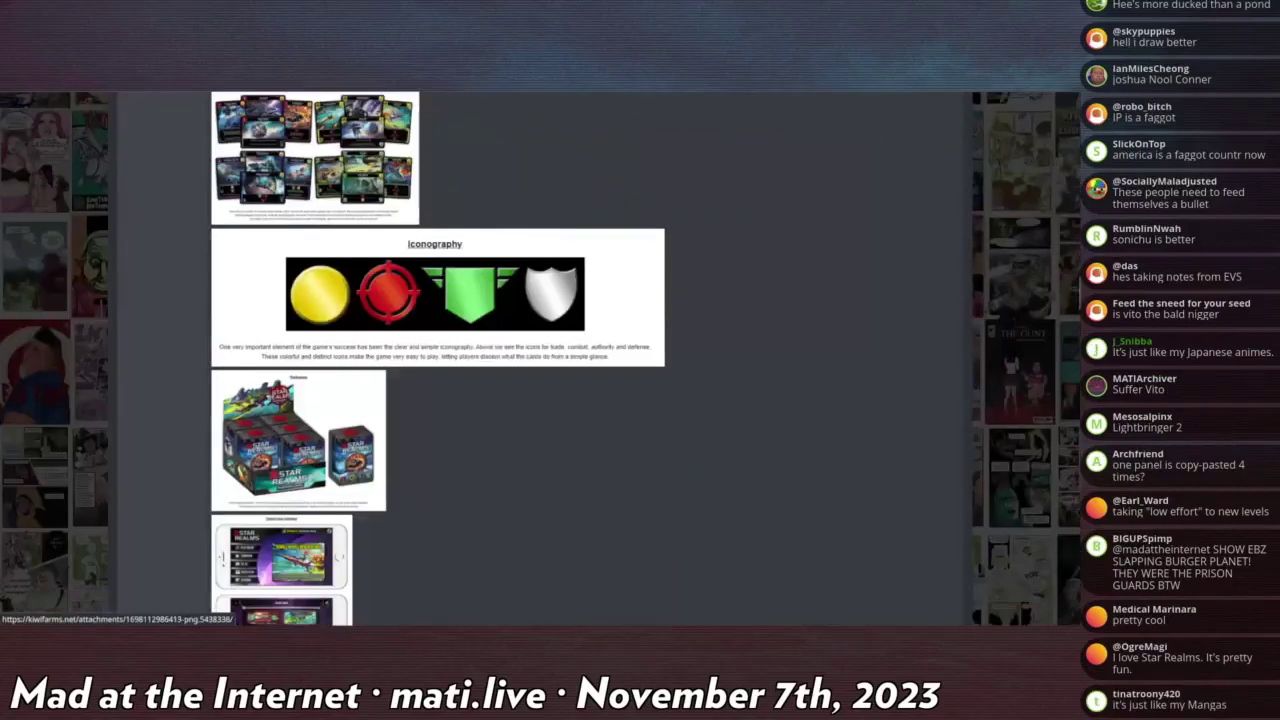
left_click(315, 157)
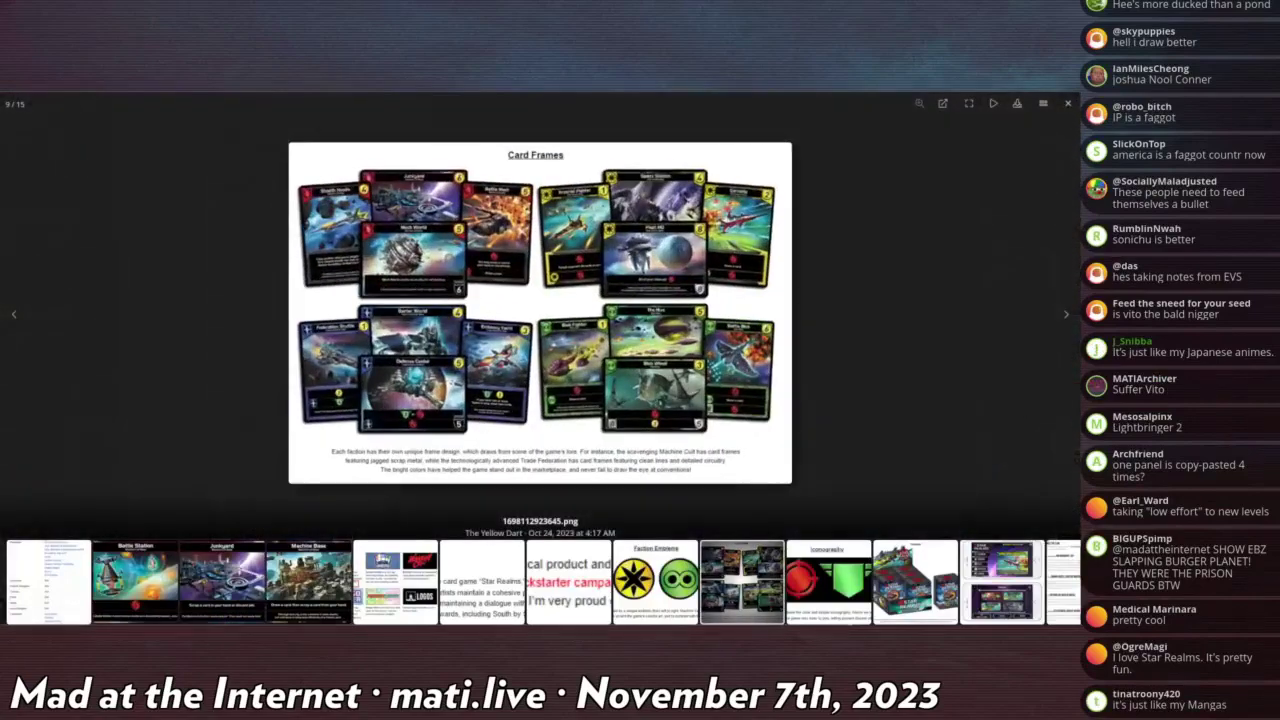
key("Escape")
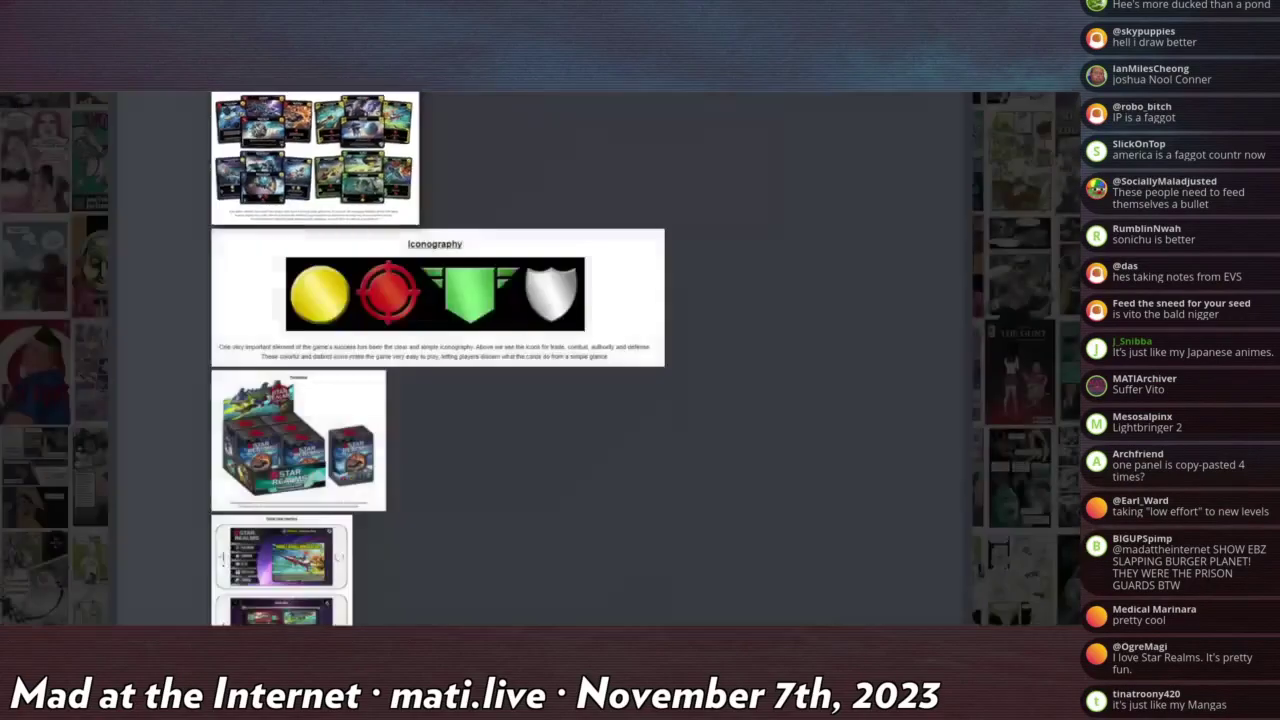
scroll(540, 400, "up", 5)
scroll(540, 400, "up", 3)
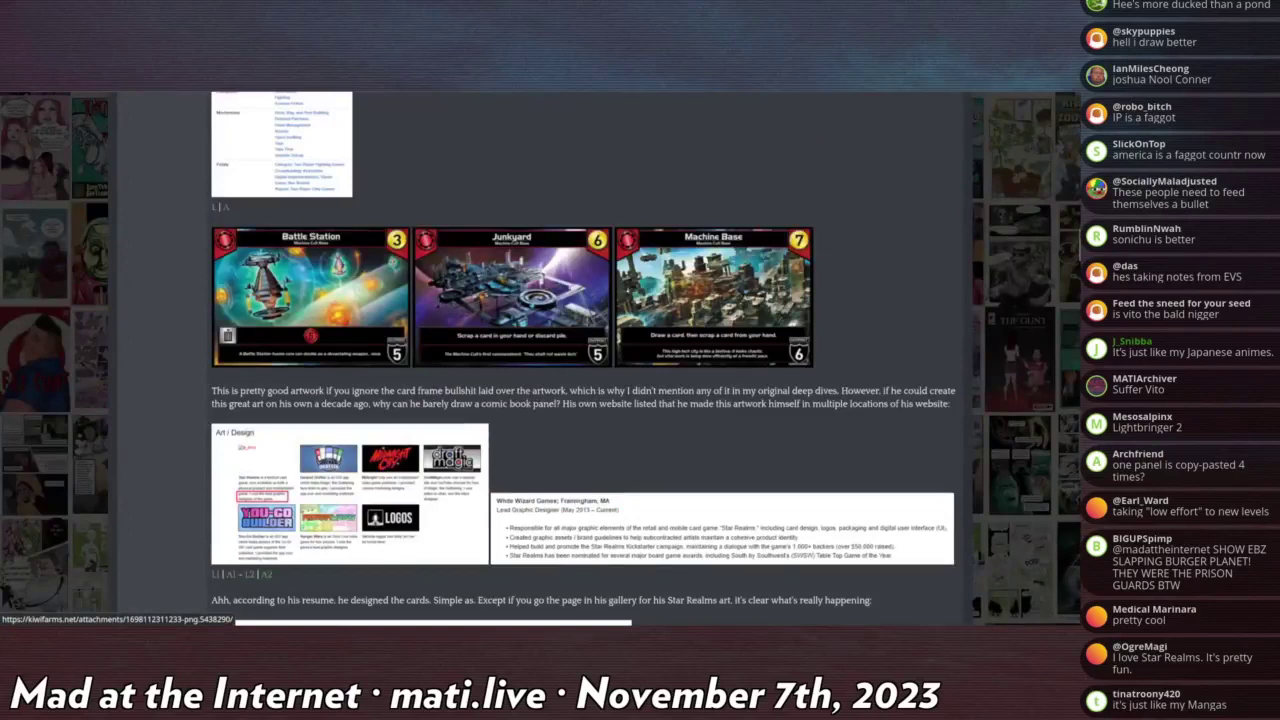
Enlarge the Battle Station card artwork in the gallery
left_click(310, 295)
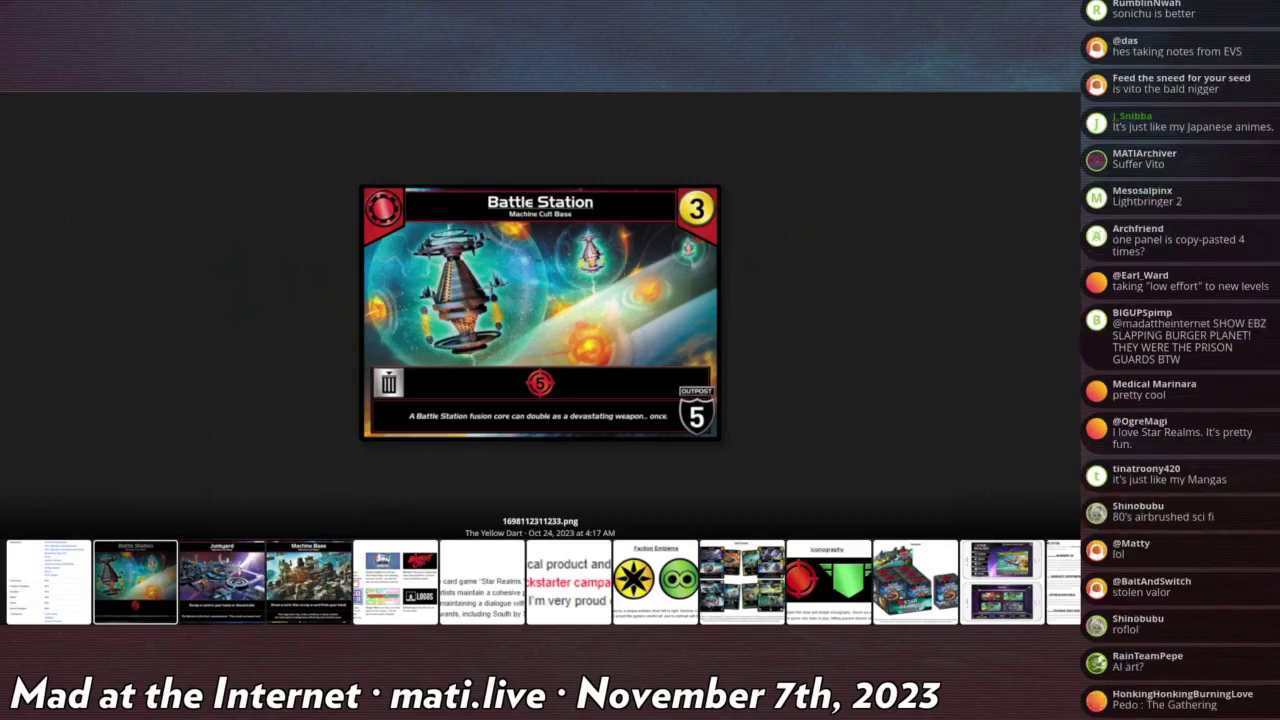
Close Battle Station, select the sentence praising the card artwork, then reopen Battle Station
key("Escape")
scroll(540, 360, "up", 5)
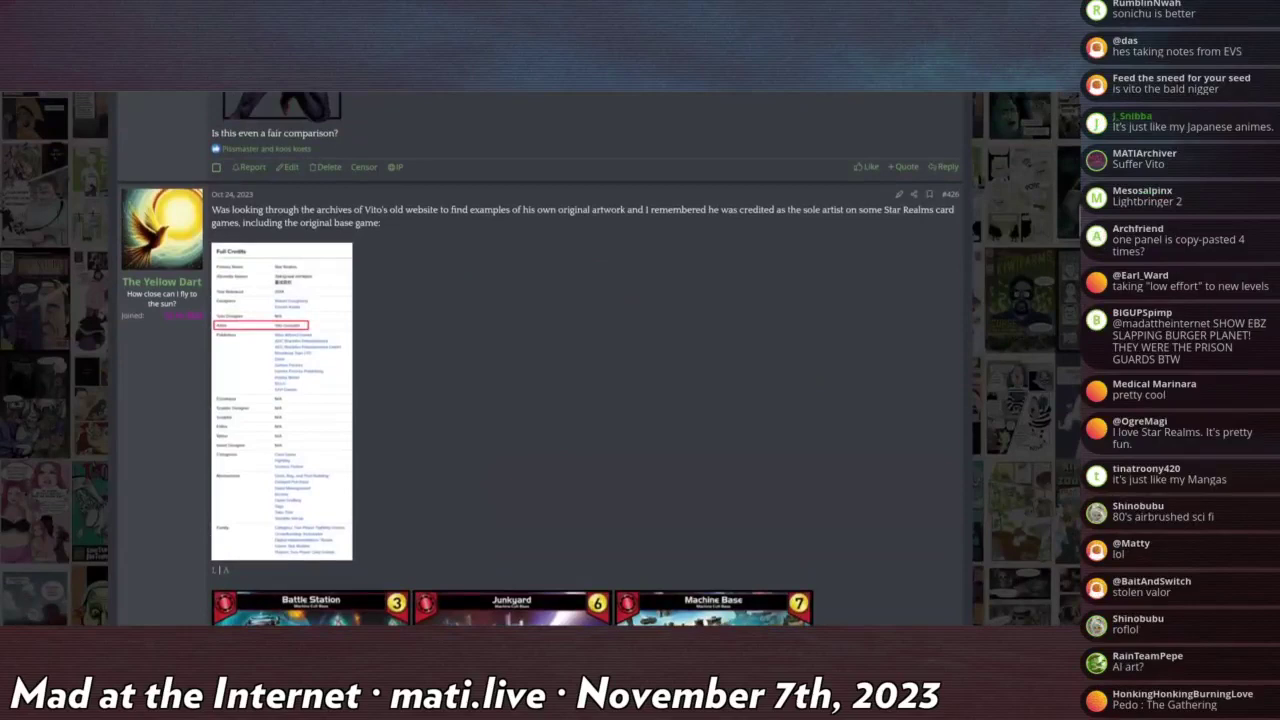
scroll(540, 360, "down", 3)
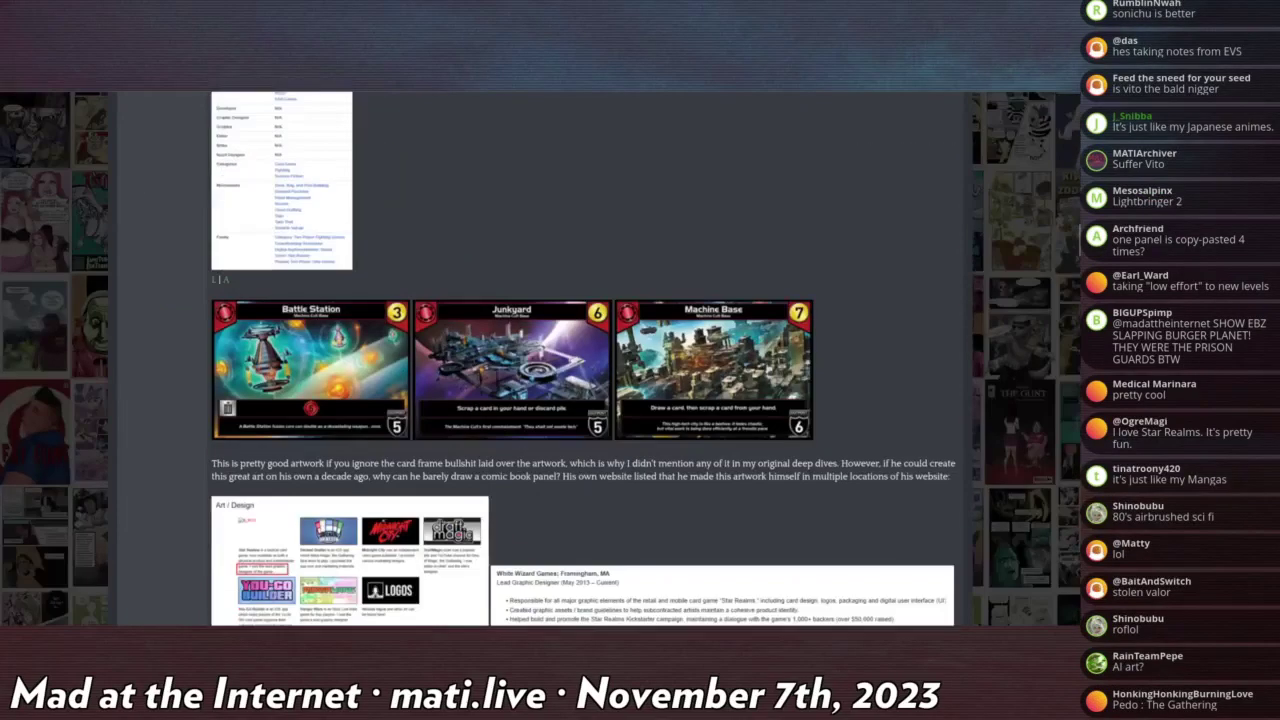
scroll(540, 360, "up", 3)
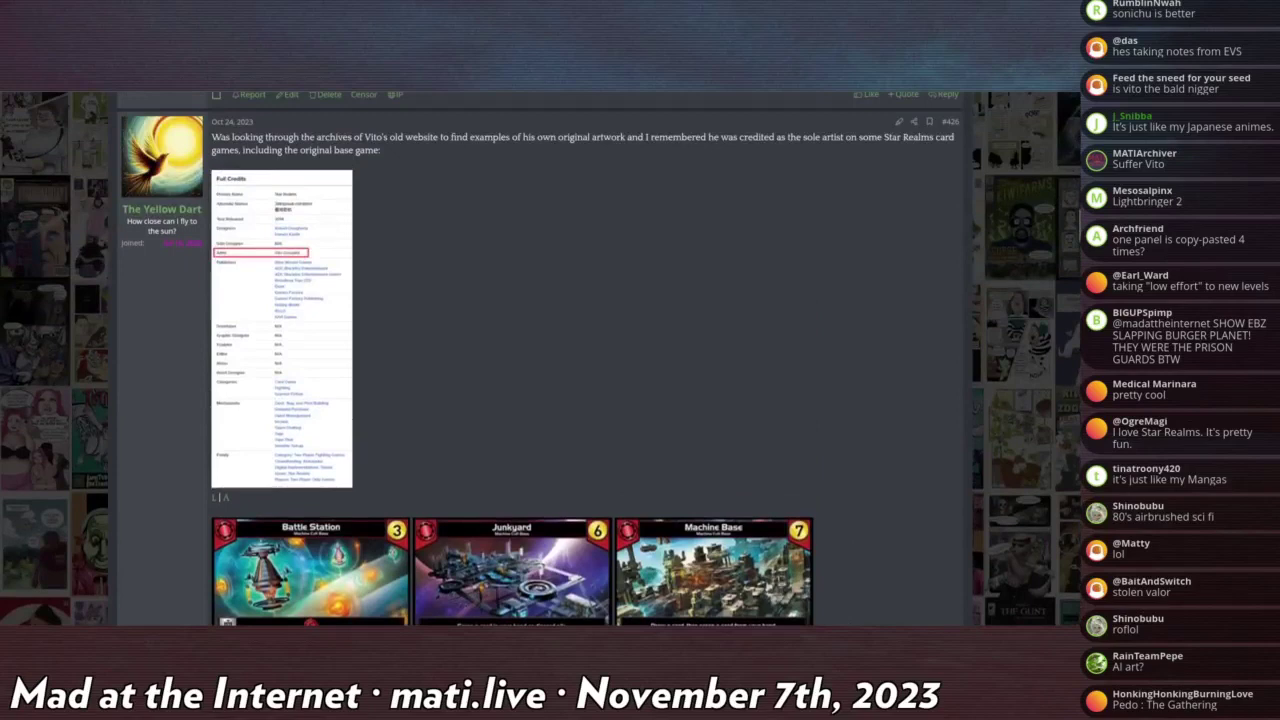
scroll(540, 360, "down", 2)
scroll(540, 360, "down", 1)
scroll(540, 360, "down", 1)
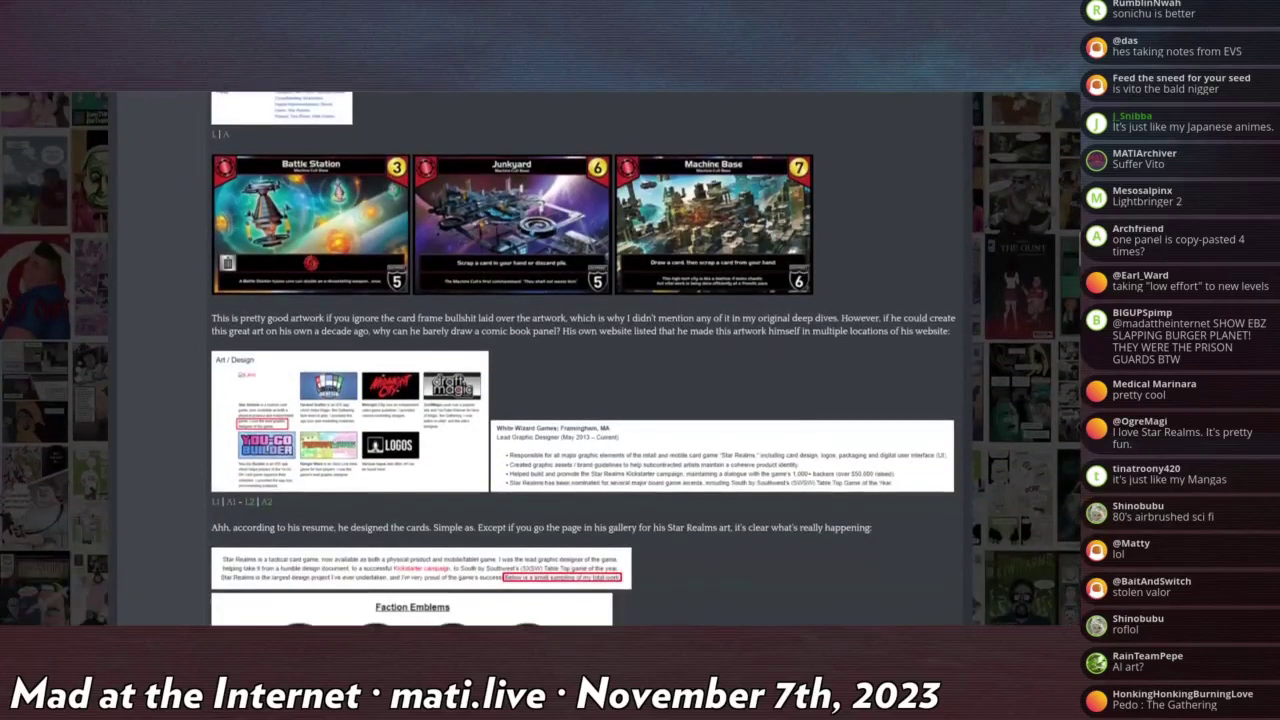
left_click_drag(240, 318, 530, 318)
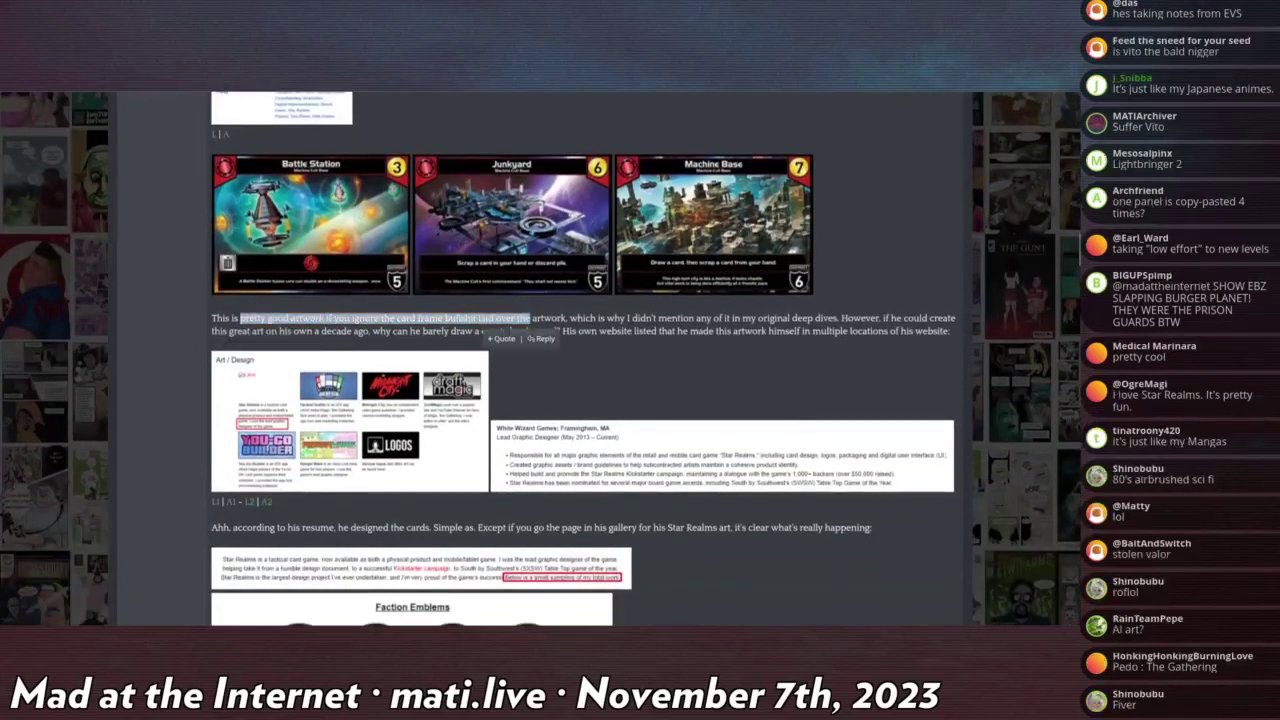
left_click(310, 222)
Flip through the Junkyard and Machine Base cards, then reopen Battle Station
key("Right")
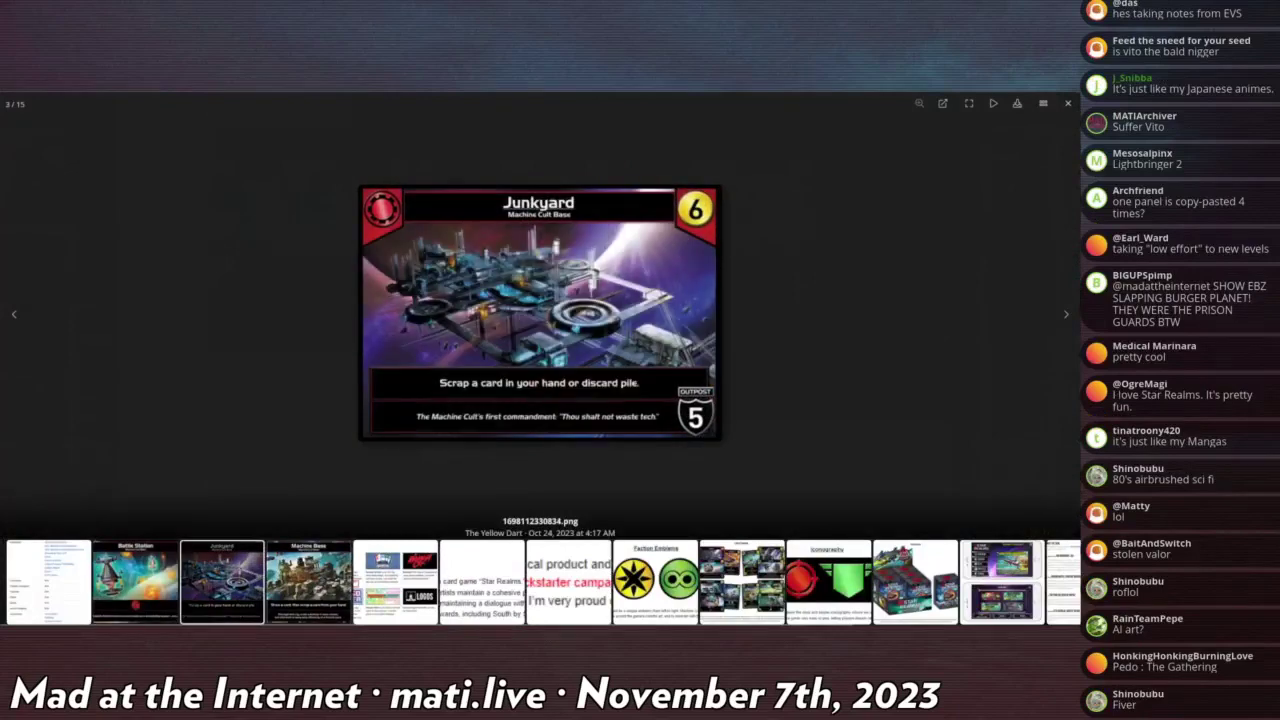
key("Right")
key("Left")
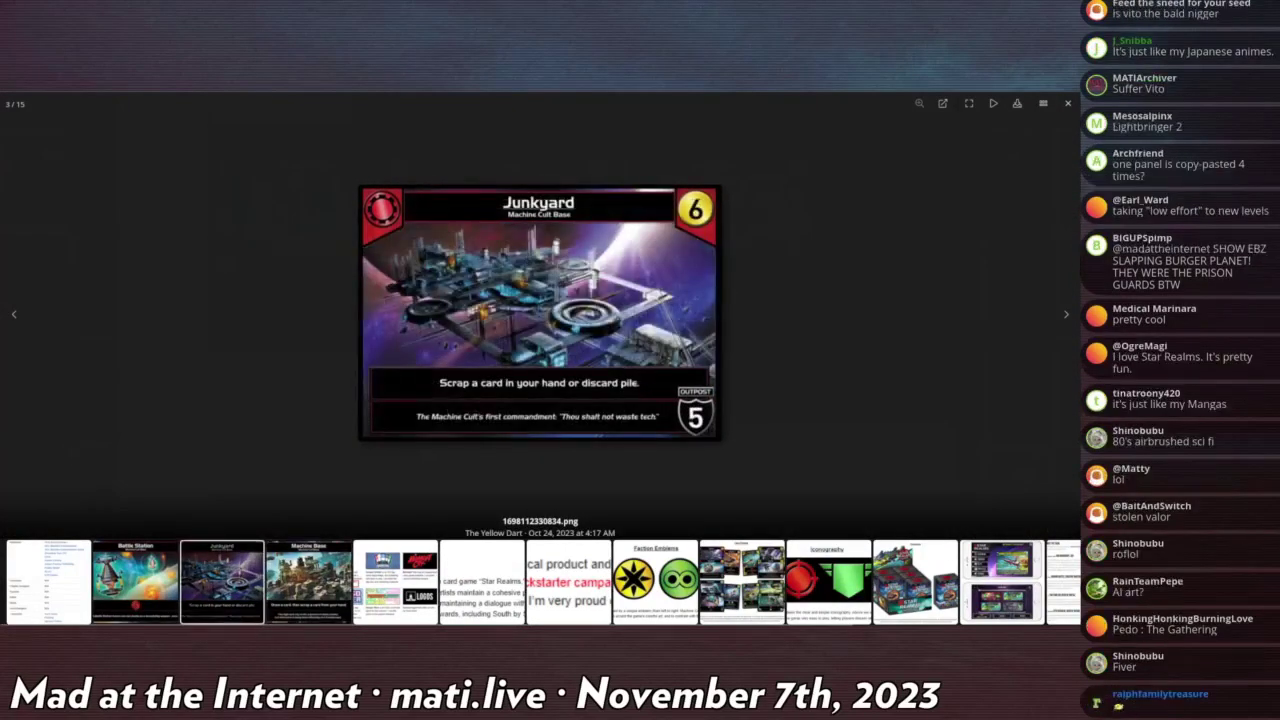
key("Escape")
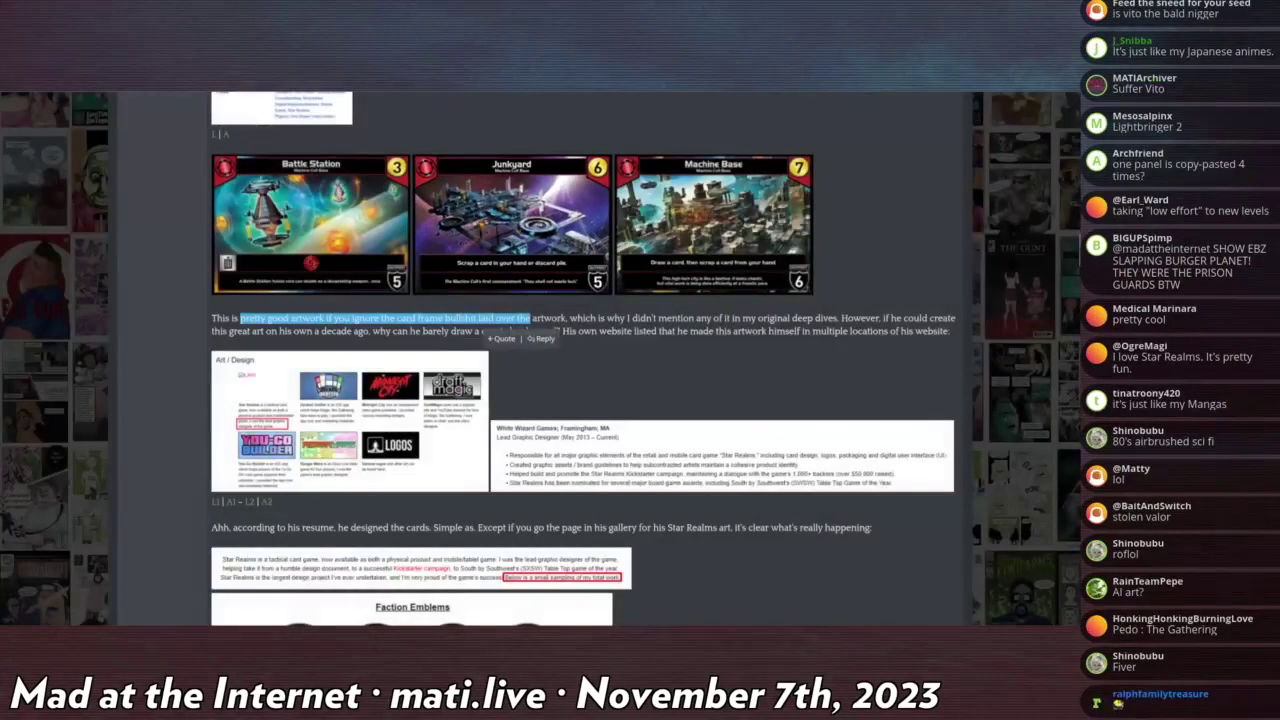
scroll(582, 360, "down", 2)
scroll(582, 360, "down", 3)
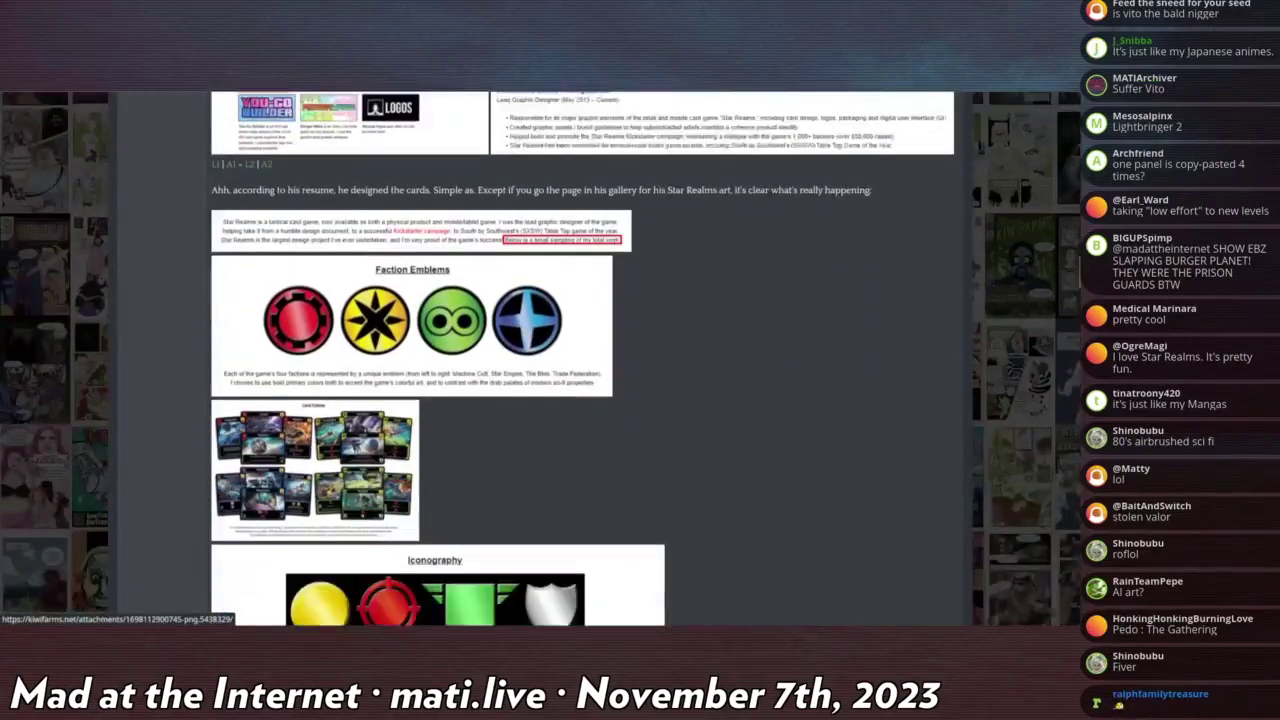
scroll(582, 360, "down", 1)
scroll(582, 360, "down", 1)
scroll(582, 360, "down", 5)
scroll(582, 360, "up", 5)
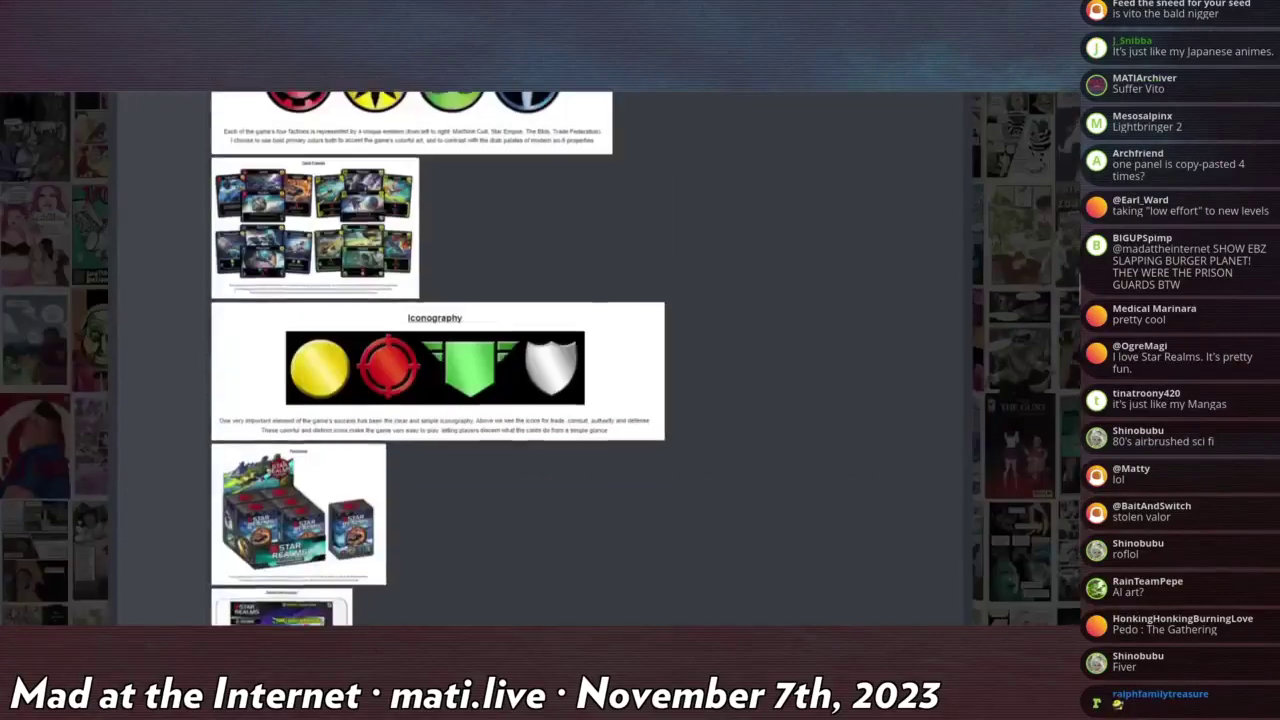
scroll(582, 360, "up", 3)
left_click(306, 351)
Advance to the Machine Base card and close the card gallery
key("Right")
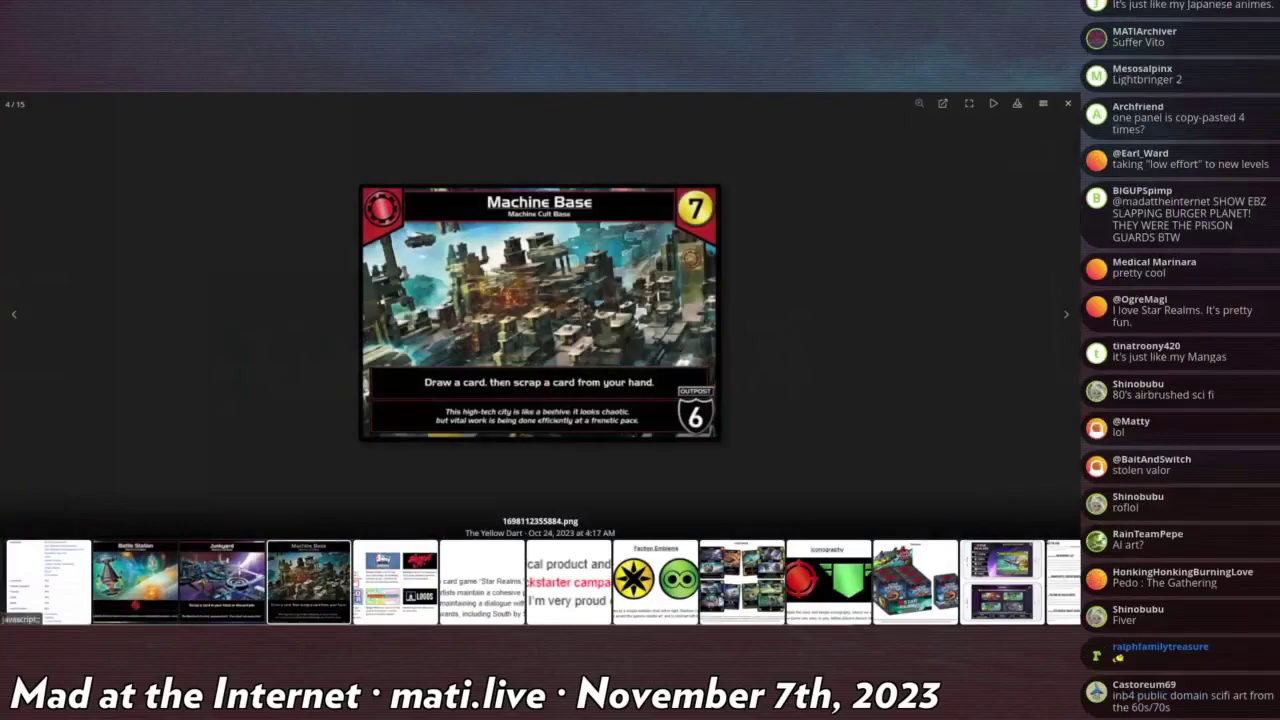
key("Escape")
scroll(330, 423, "down", 10)
scroll(330, 423, "down", 5)
scroll(330, 423, "up", 3)
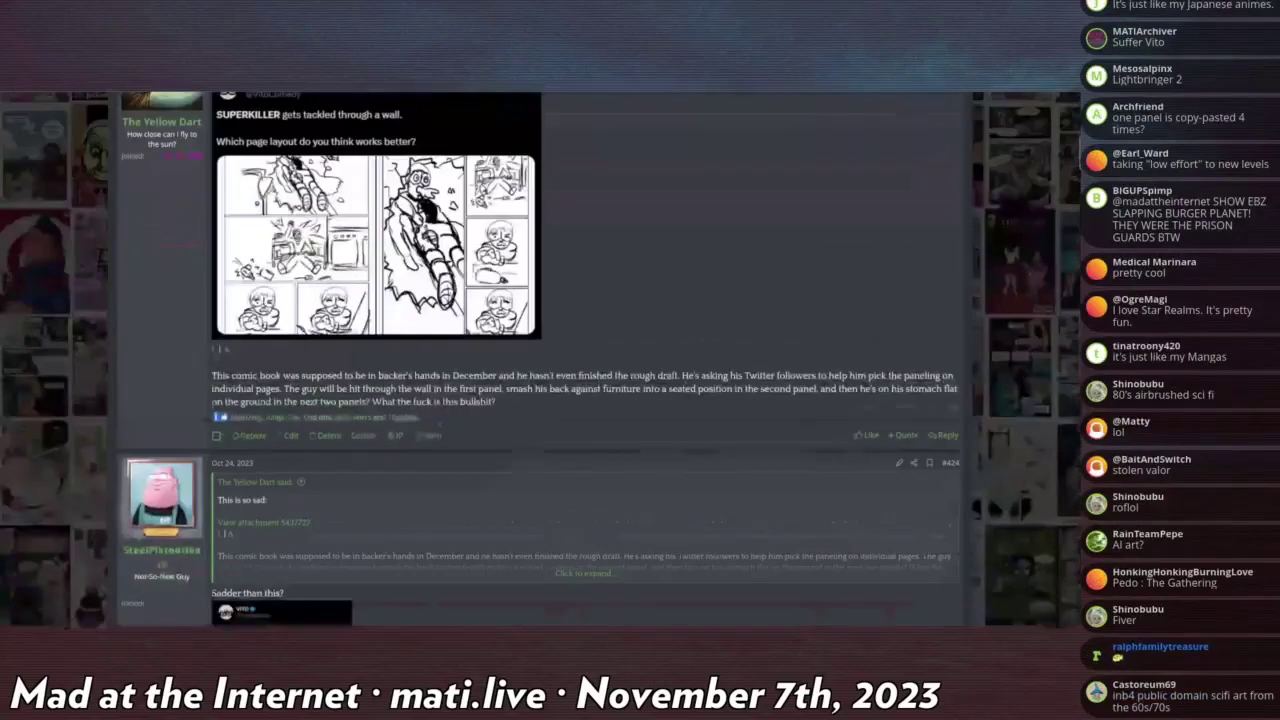
scroll(330, 423, "up", 2)
scroll(330, 423, "down", 3)
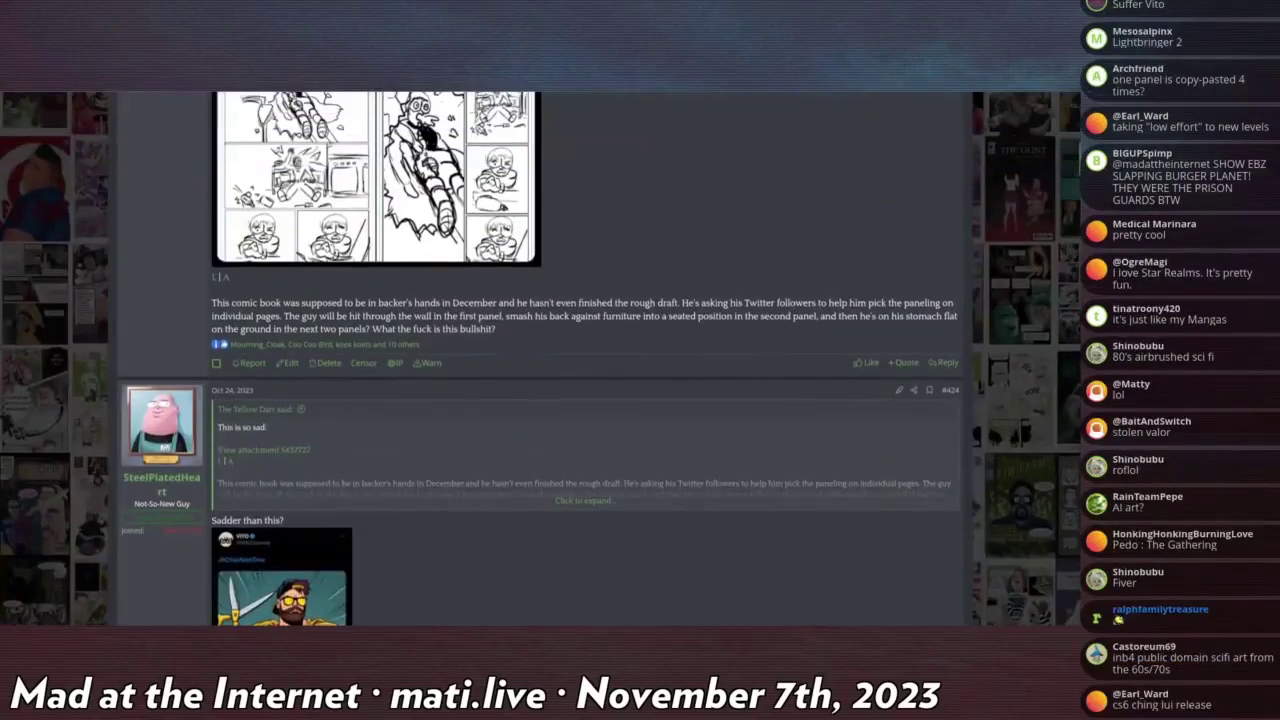
scroll(540, 360, "up", 3)
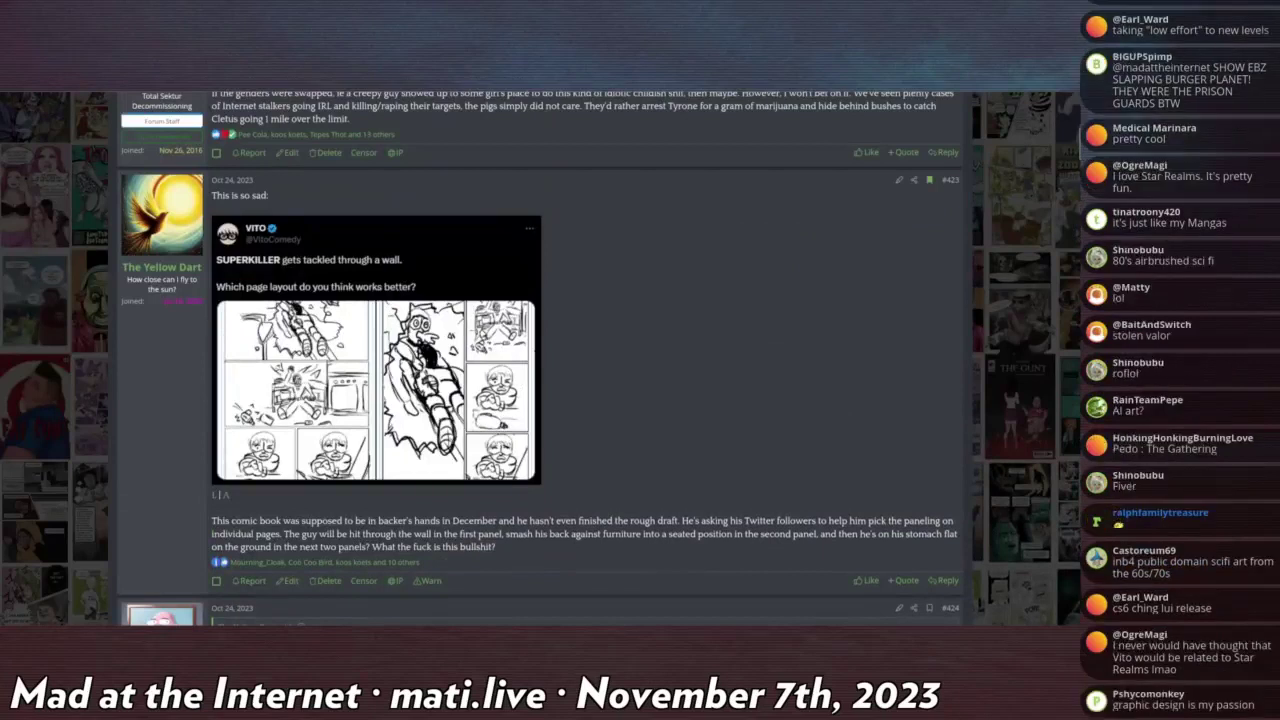